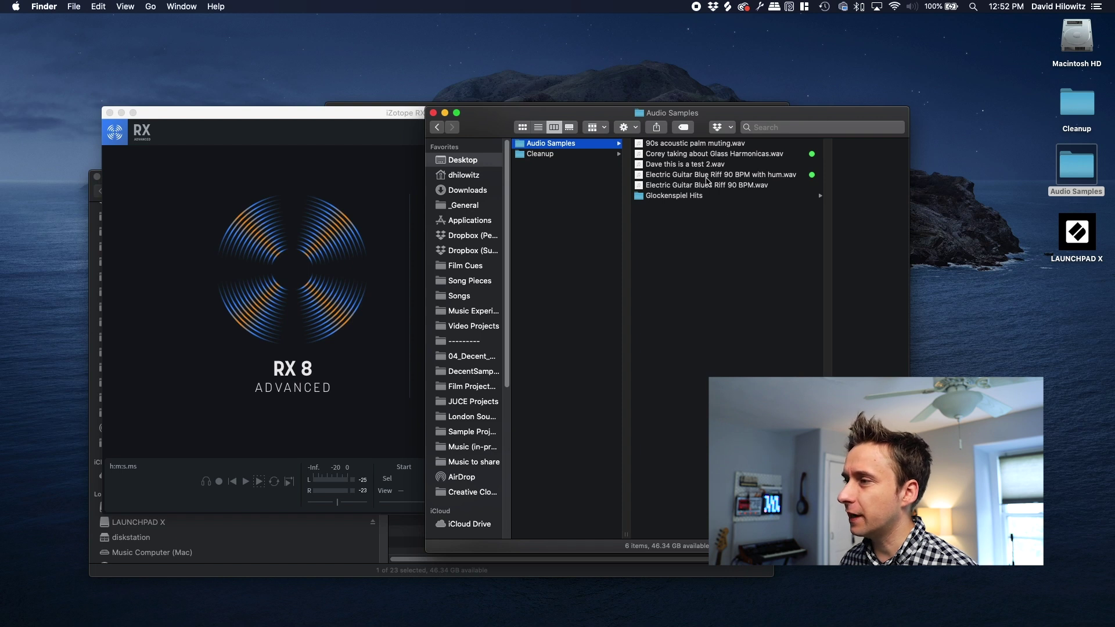
# Drag Electric Guitar Blue Riff 90 BPM with hum.wav from the Audio Samples folder into RX 8
pyautogui.moveTo(707, 176); pyautogui.dragTo(291, 314)
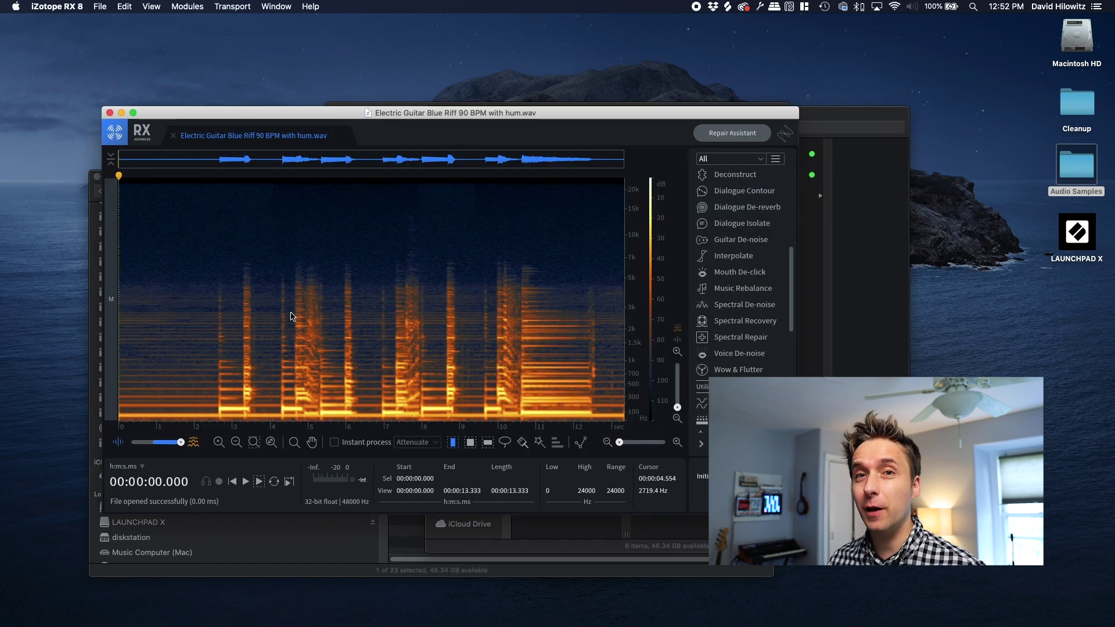
# Play the guitar riff from the beginning to hear the hum
pyautogui.click(181, 349)
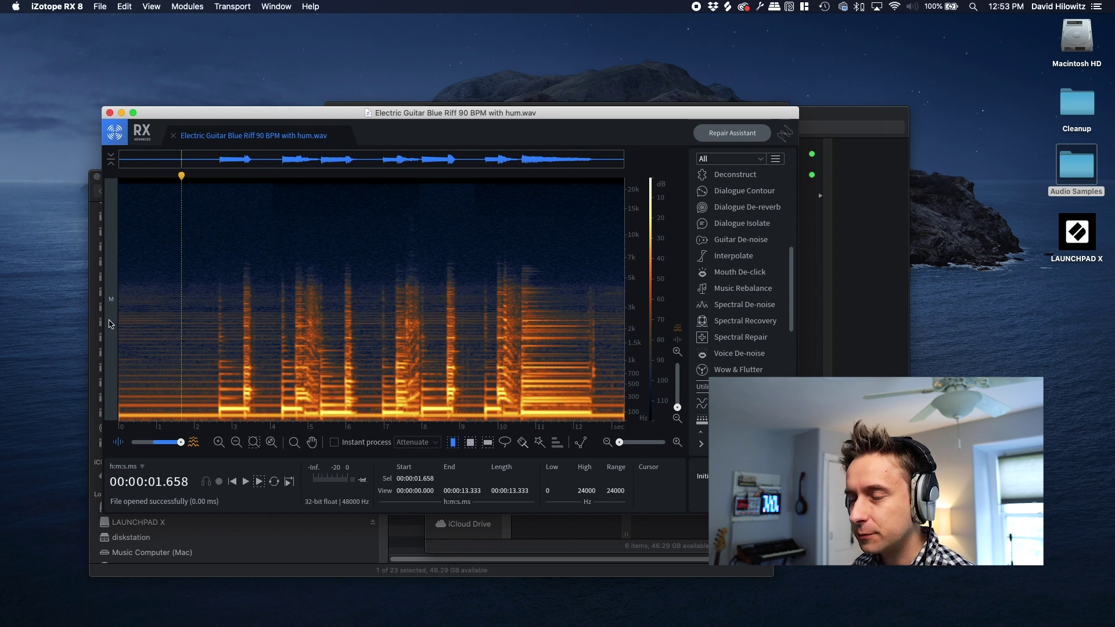
pyautogui.click(191, 313)
pyautogui.click(158, 310)
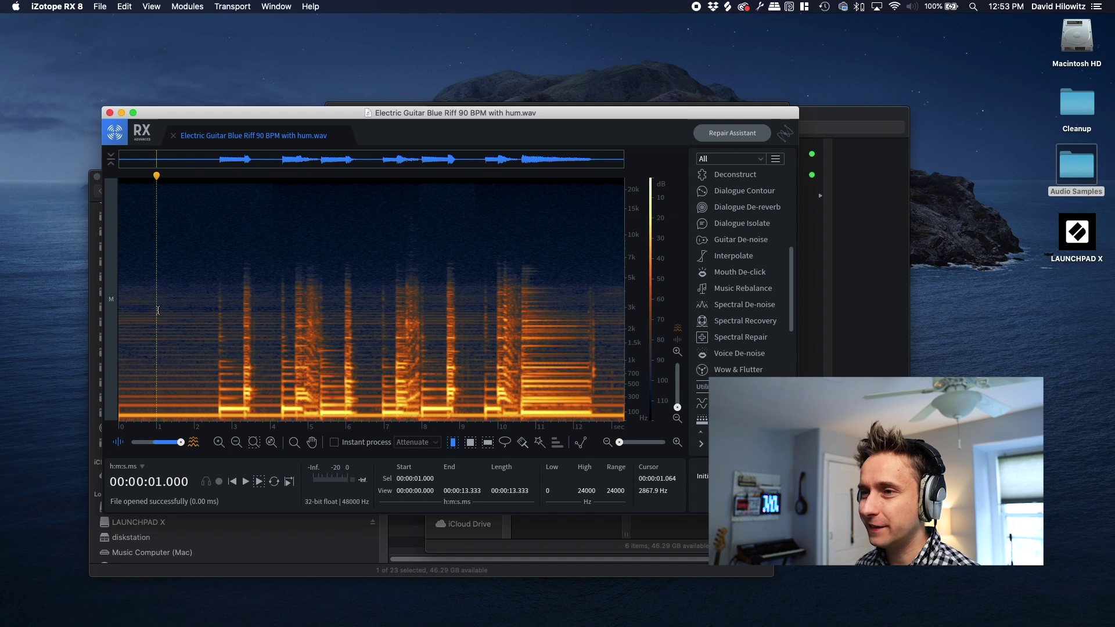
pyautogui.press('Home')
pyautogui.press('space')
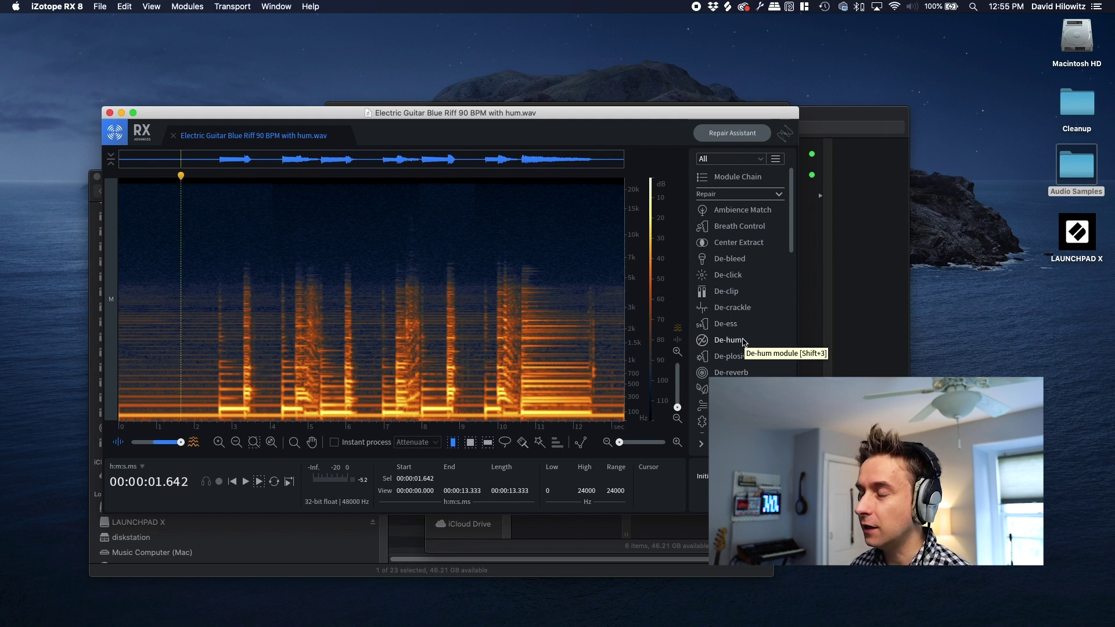
# Learn the 60 Hz hum from the quiet intro with De-hum, render it across the riff, and close the module
pyautogui.click(729, 340)
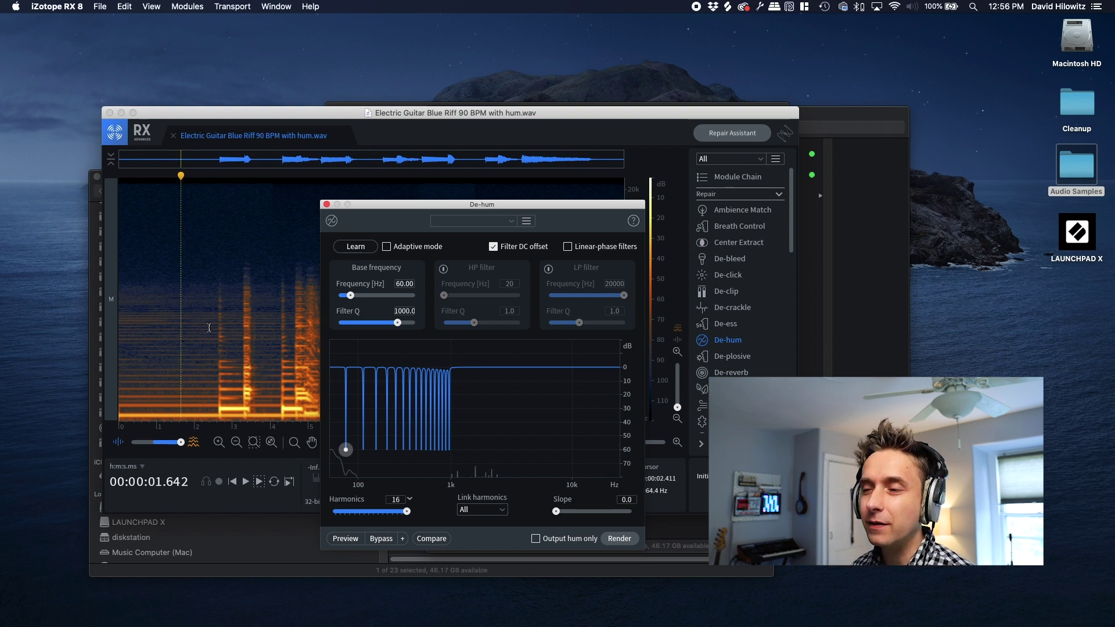
pyautogui.moveTo(212, 325); pyautogui.dragTo(132, 323)
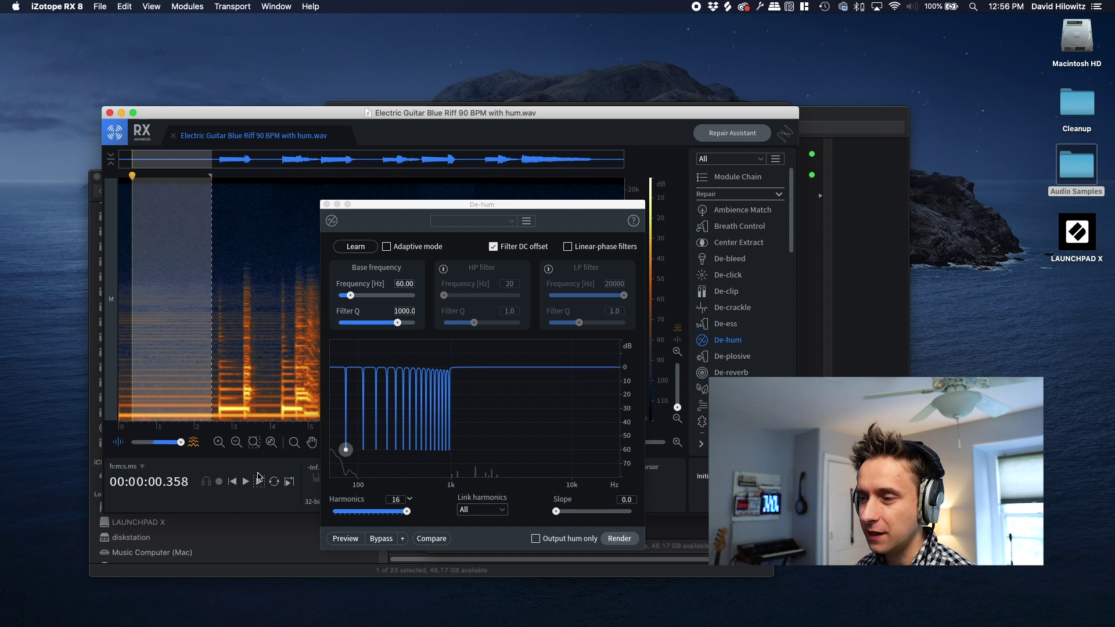
pyautogui.click(259, 482)
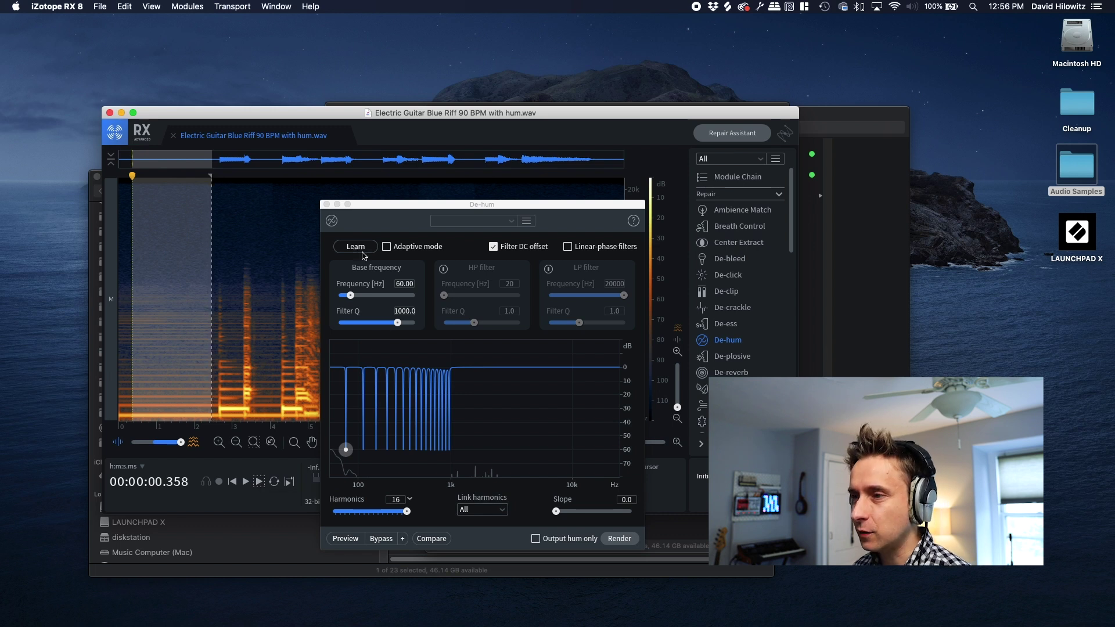
pyautogui.click(363, 250)
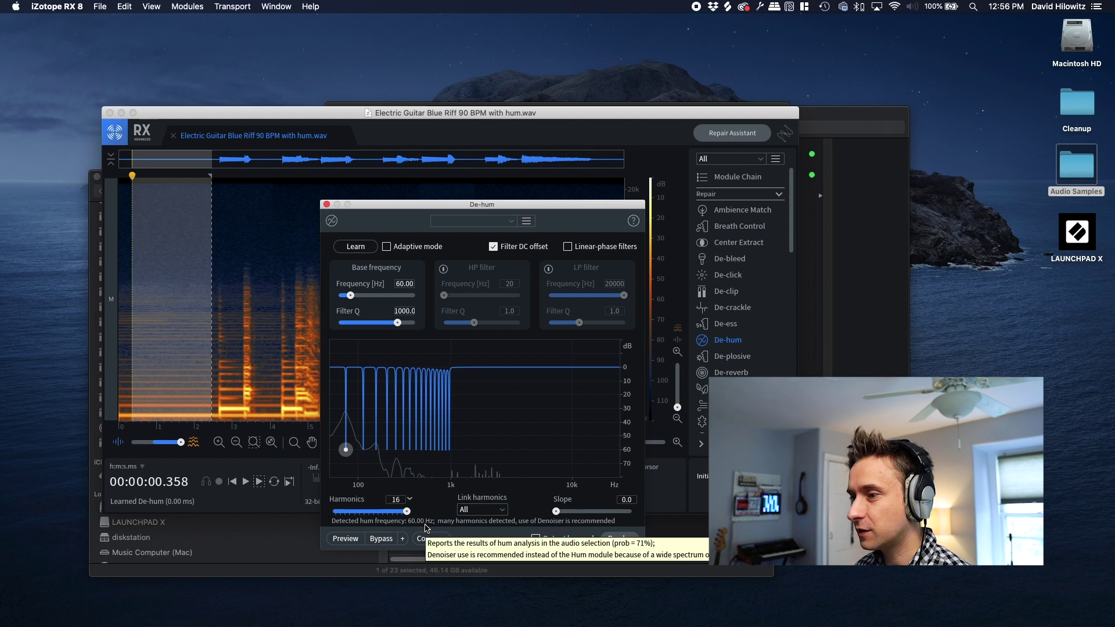
pyautogui.moveTo(471, 527)
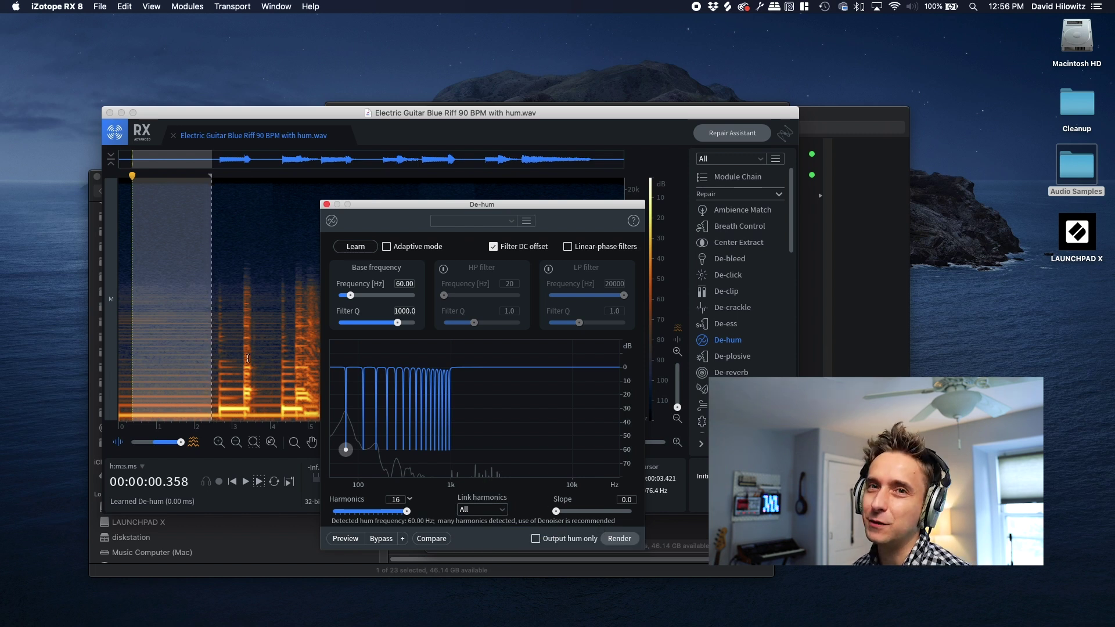
pyautogui.click(618, 539)
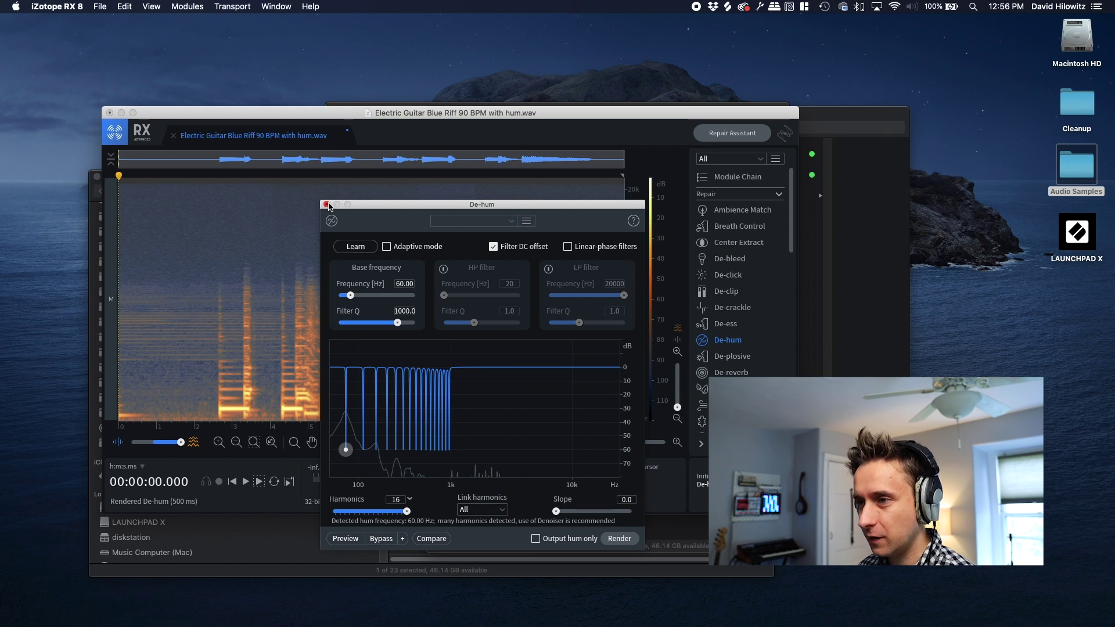
pyautogui.click(327, 205)
# Listen to the de-hummed riff from about 0.4 s, then scroll down the module list
pyautogui.click(135, 336)
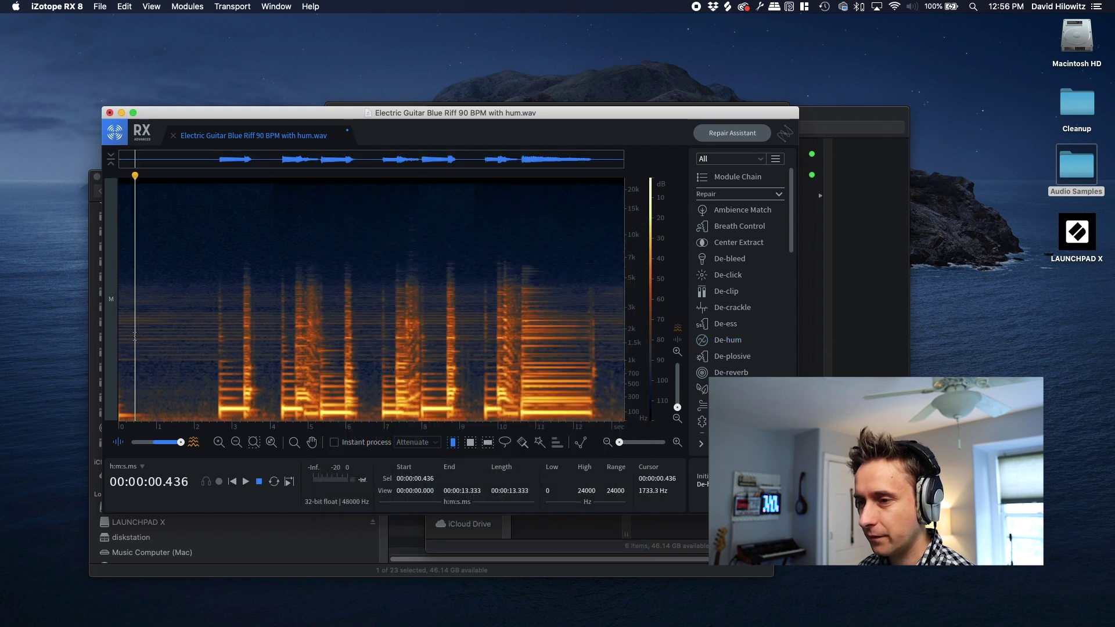
pyautogui.press('space')
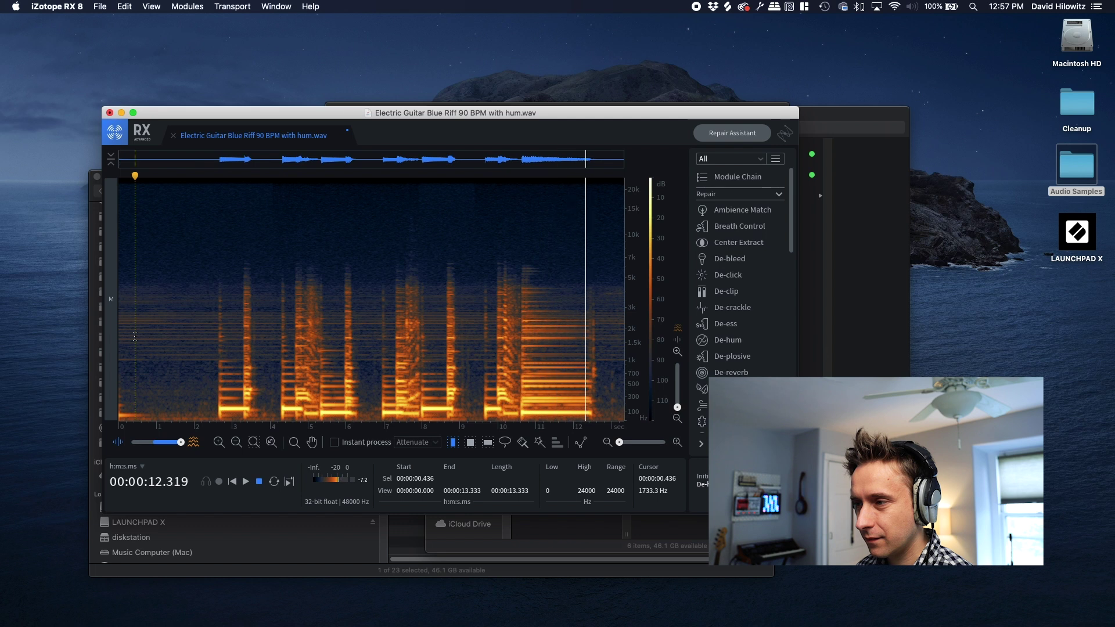
pyautogui.press('space')
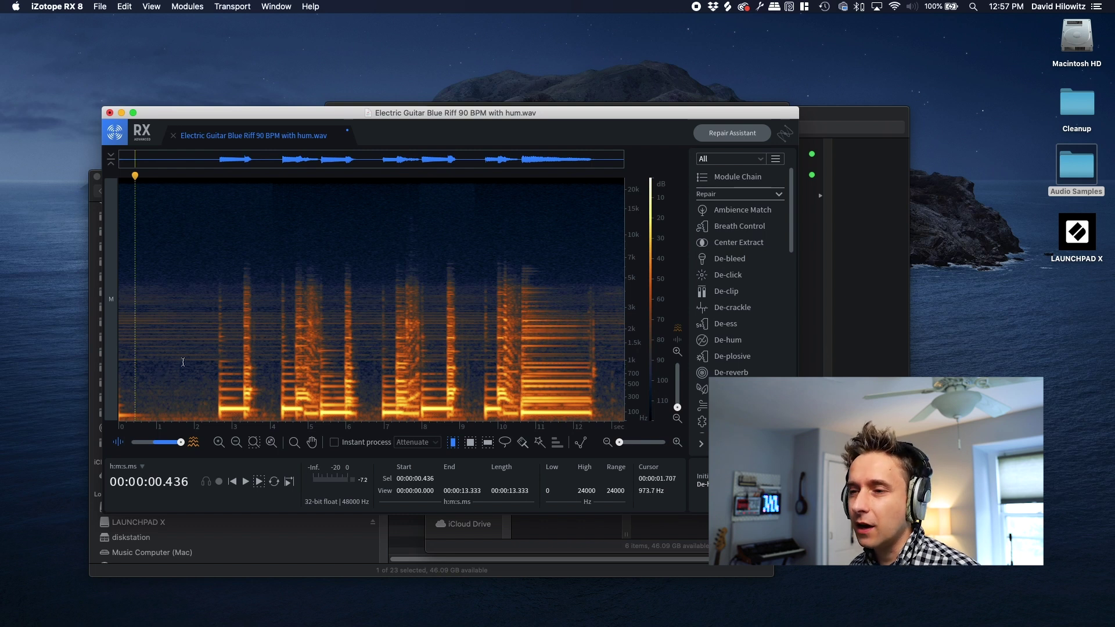
pyautogui.scroll(-3, 755, 326)
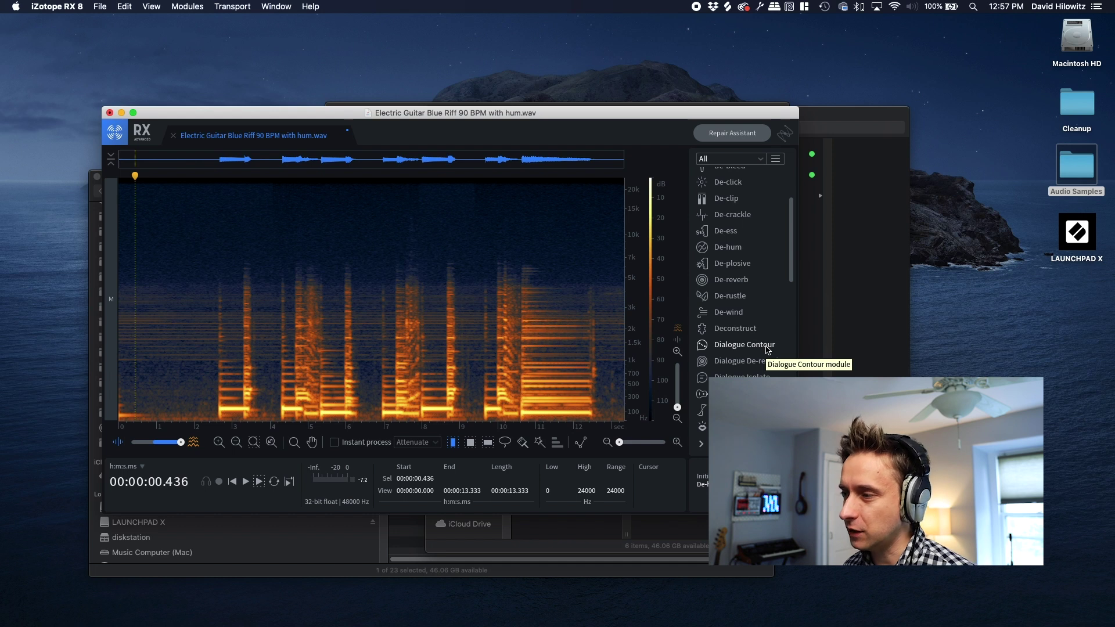
pyautogui.scroll(-2, 742, 353)
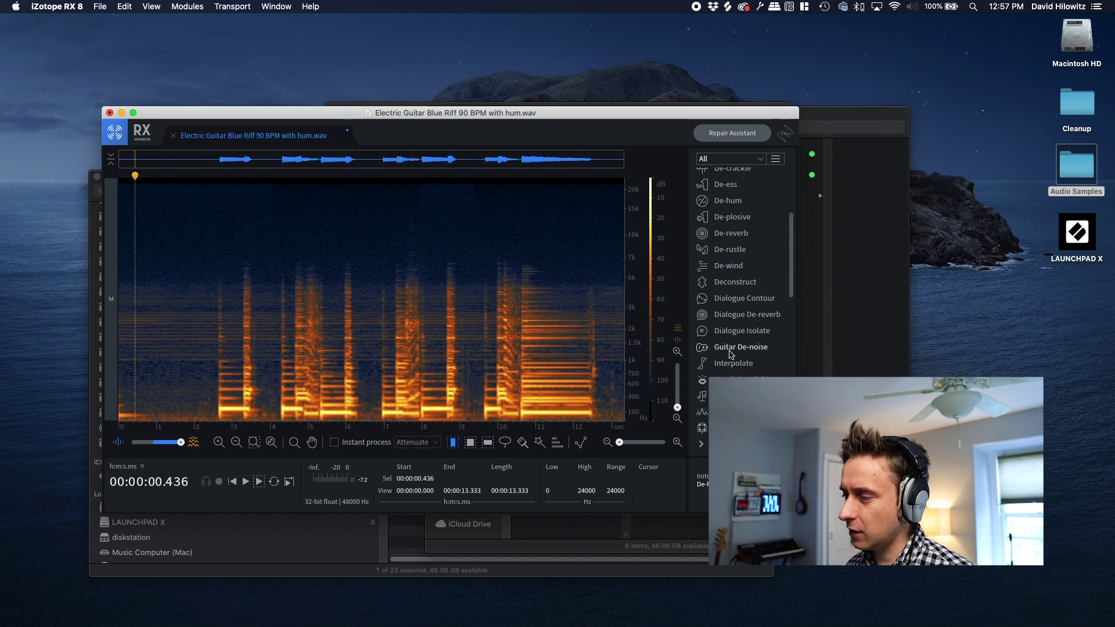
# Learn amp noise from 1.0–2.5 s in Guitar De-noise and render it across the whole riff
pyautogui.click(732, 349)
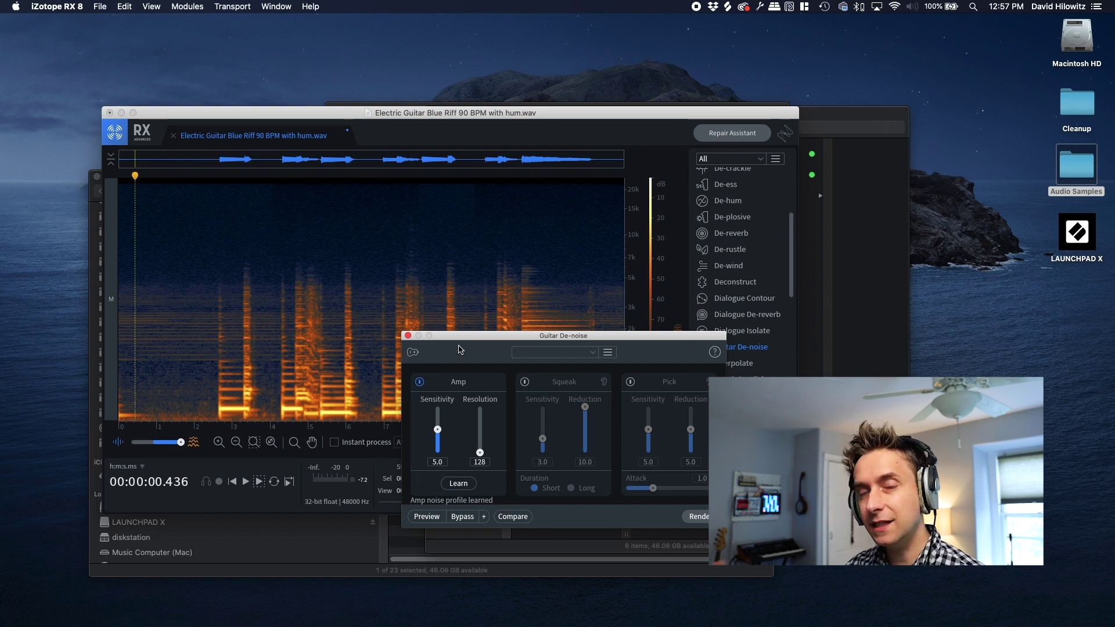
pyautogui.click(186, 353)
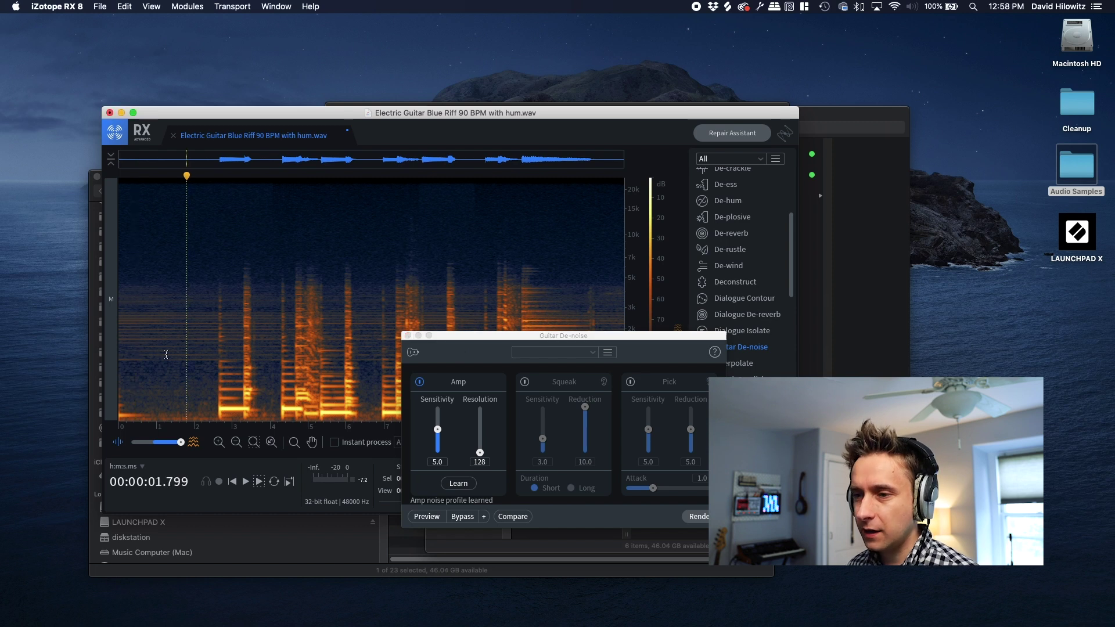
pyautogui.moveTo(154, 360); pyautogui.dragTo(213, 360)
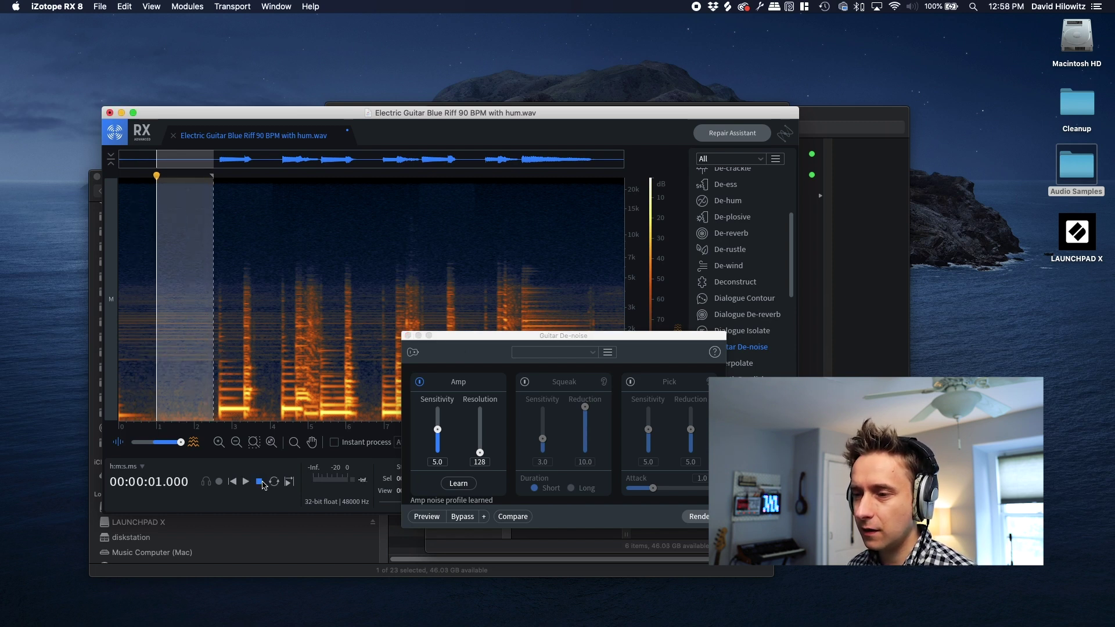
pyautogui.click(260, 482)
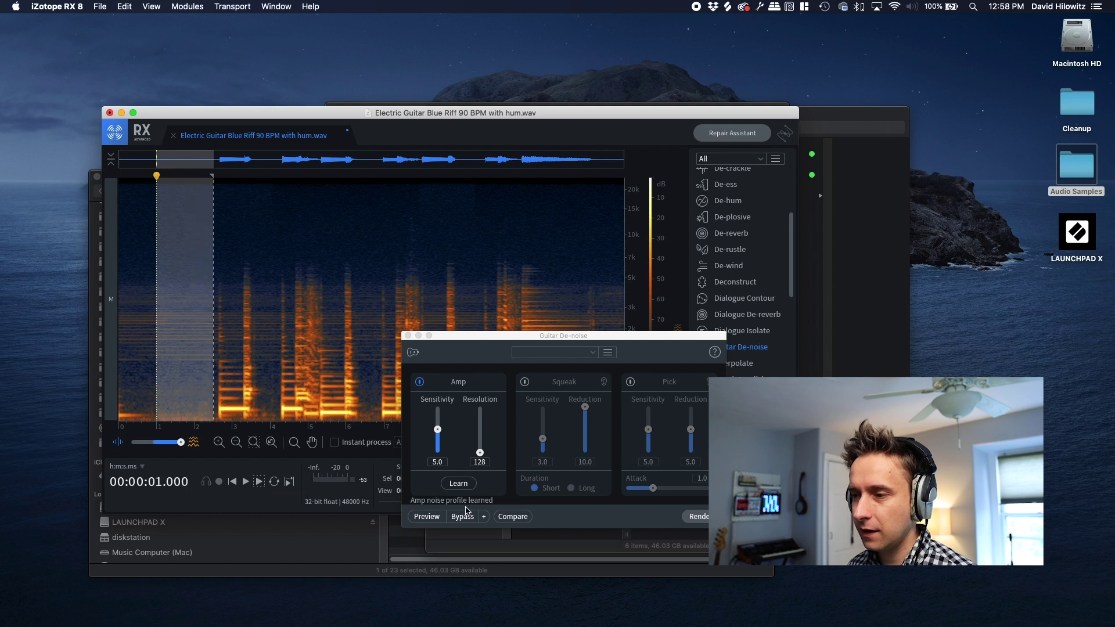
pyautogui.click(463, 489)
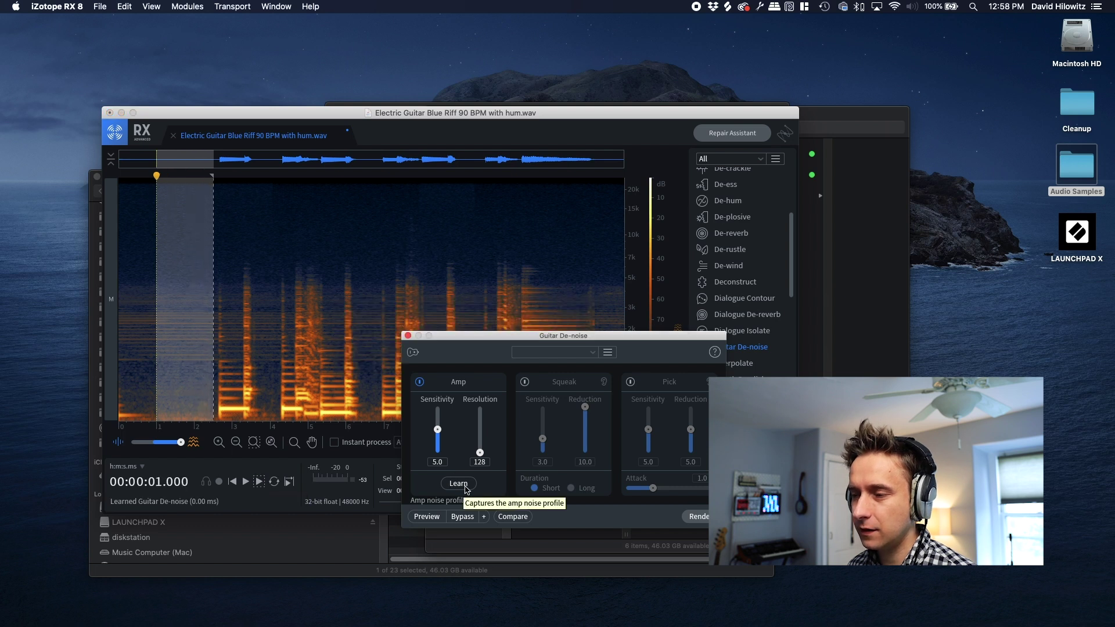
pyautogui.click(154, 336)
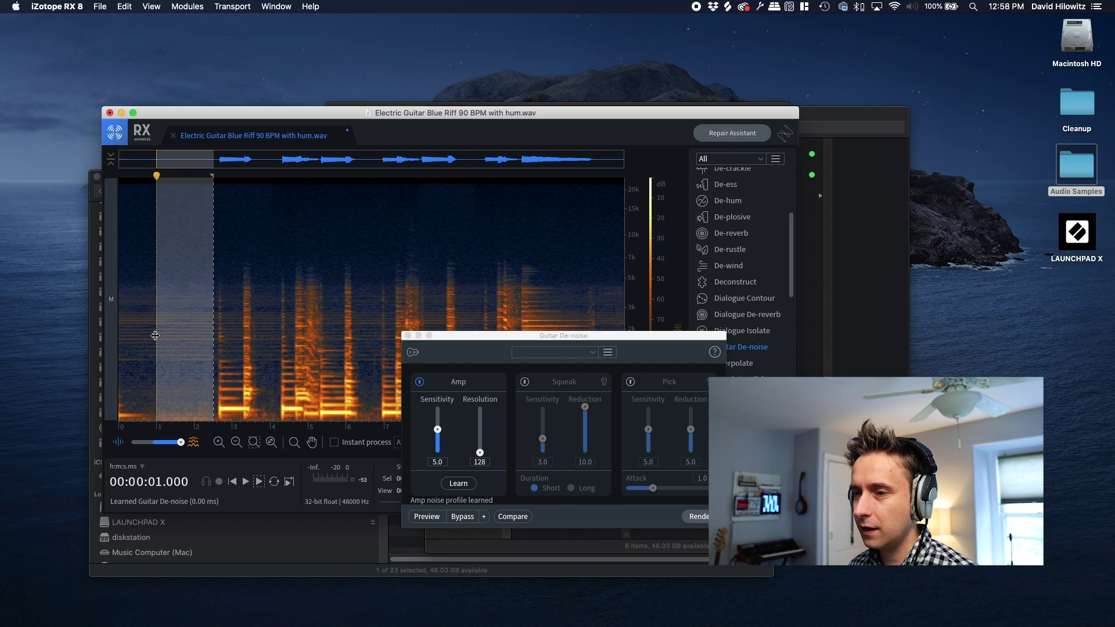
pyautogui.click(143, 333)
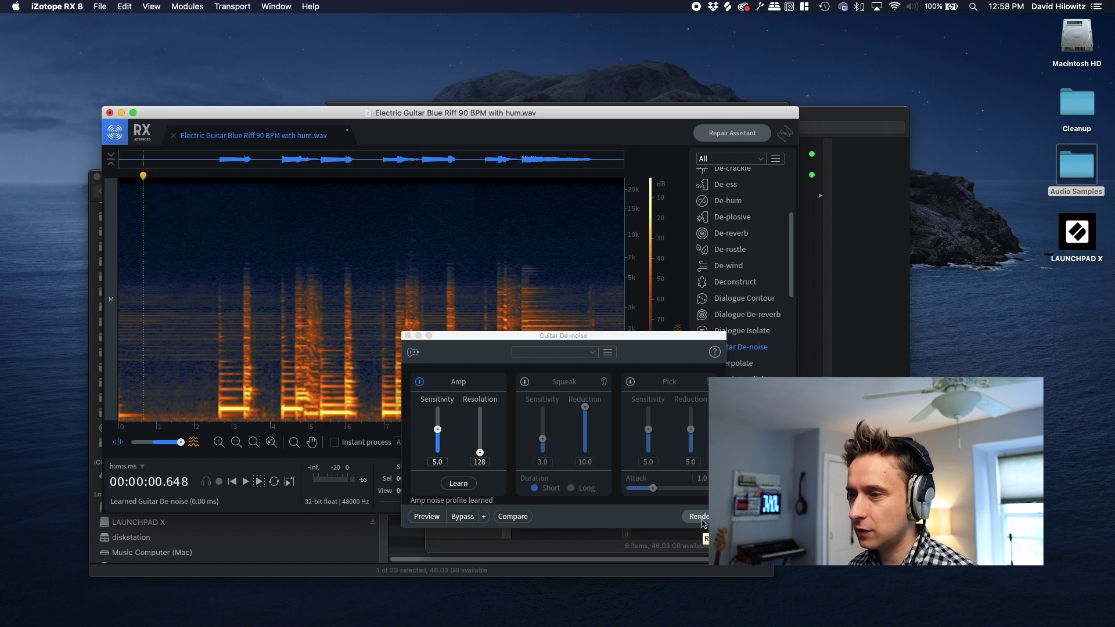
pyautogui.click(699, 517)
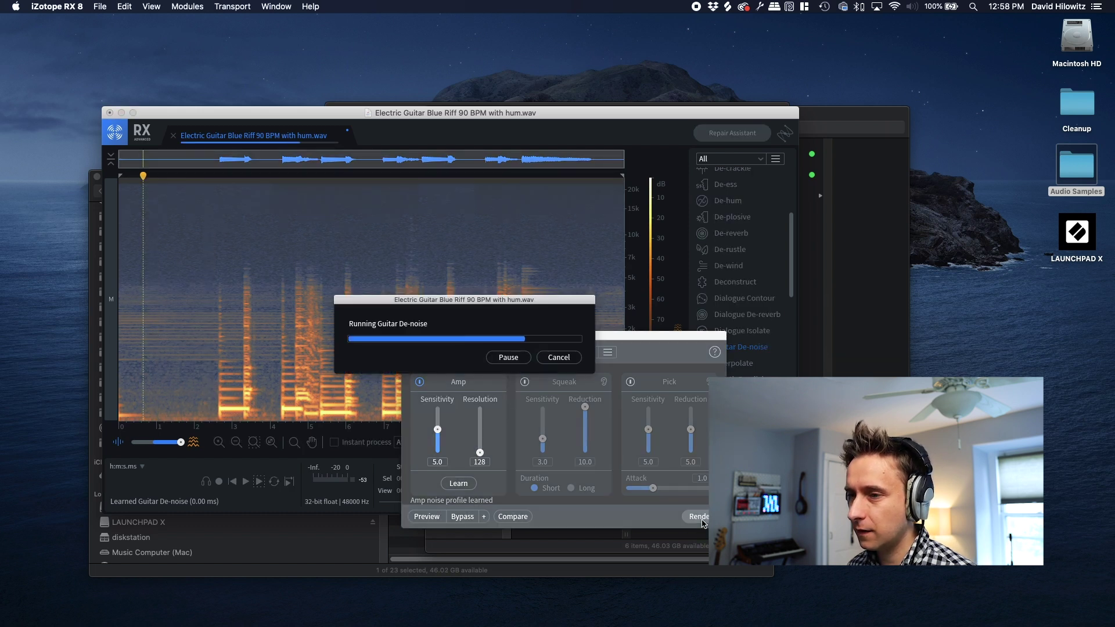
# Close Guitar De-noise, play the cleaned riff from about 1.4 s, and open Spectral De-noise
pyautogui.click(181, 348)
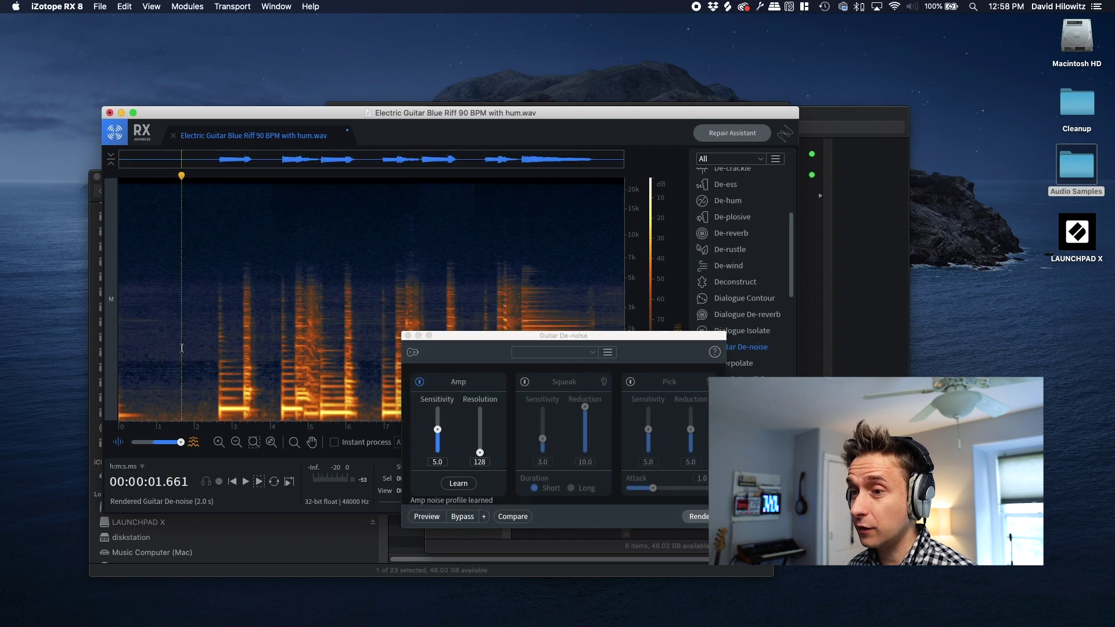
pyautogui.click(409, 336)
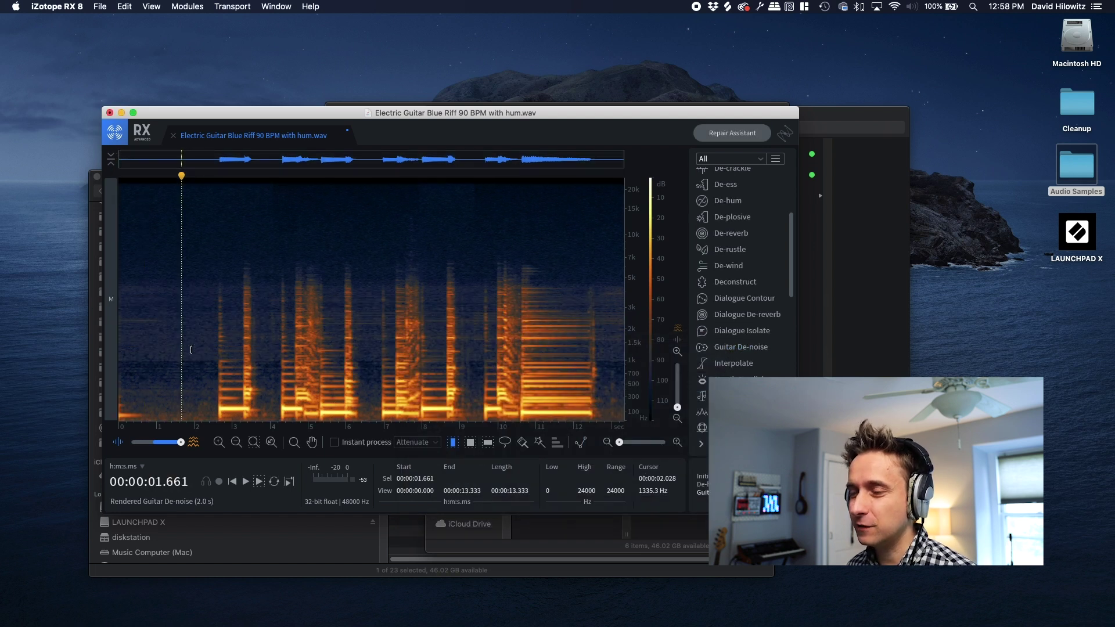
pyautogui.click(173, 354)
pyautogui.press('space')
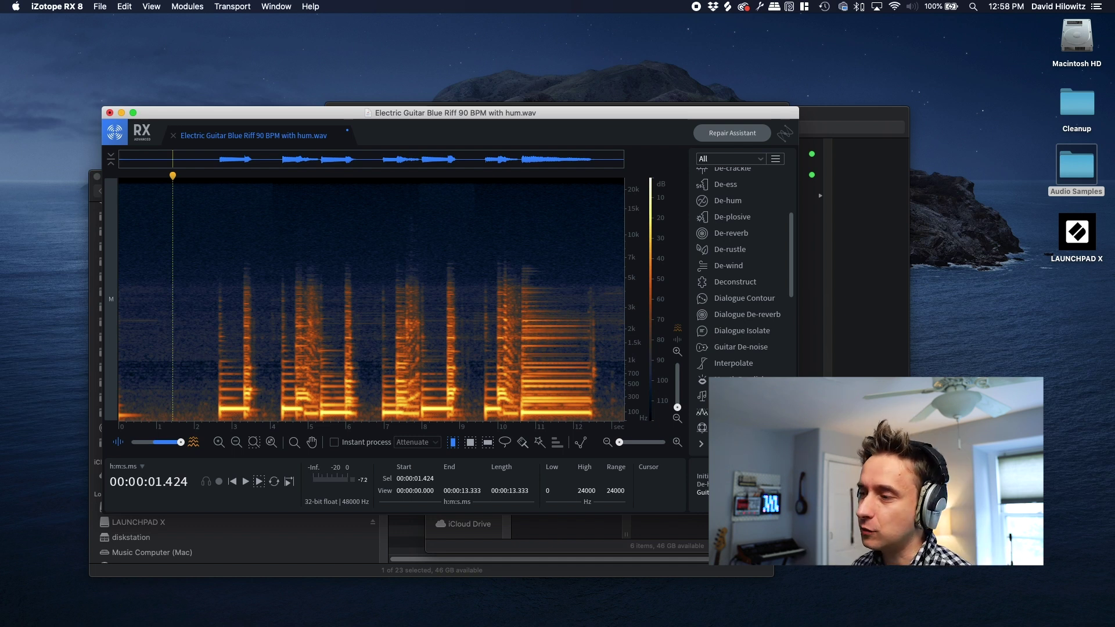
pyautogui.click(703, 412)
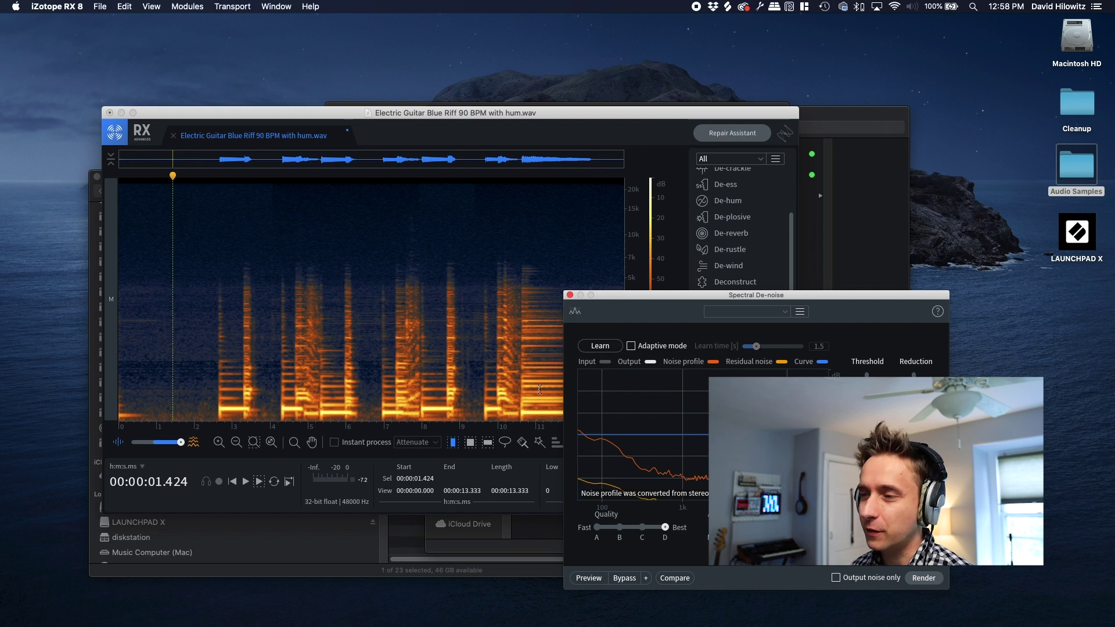
# Learn a Spectral De-noise profile from the quiet 1.1–2.5 s stretch
pyautogui.moveTo(161, 349); pyautogui.dragTo(214, 349)
pyautogui.moveTo(623, 294); pyautogui.dragTo(559, 223)
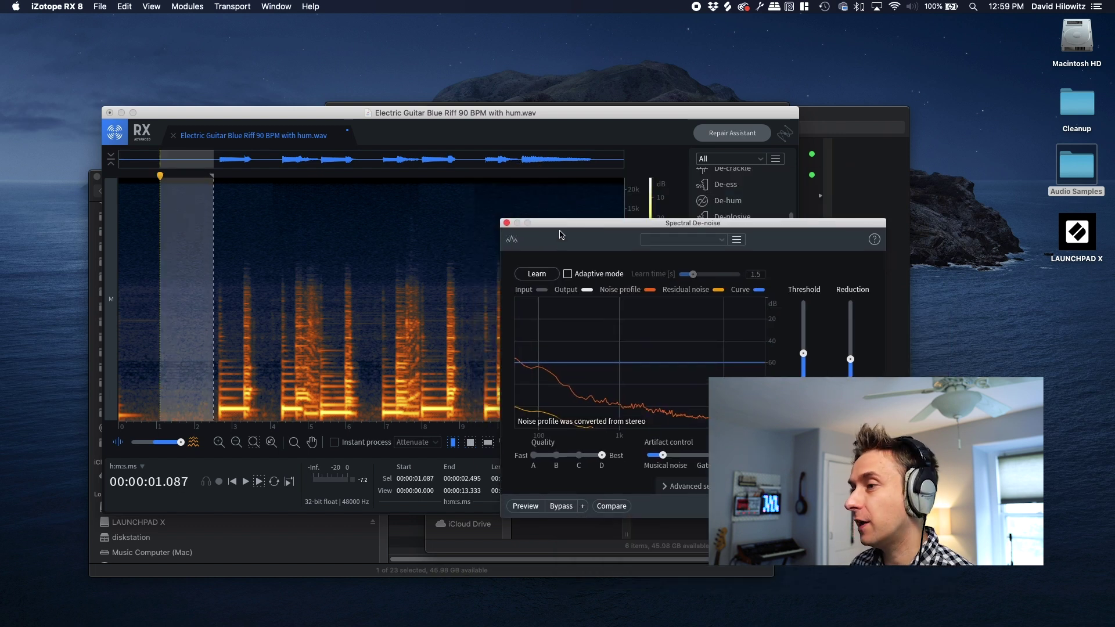
pyautogui.moveTo(557, 229); pyautogui.dragTo(338, 100)
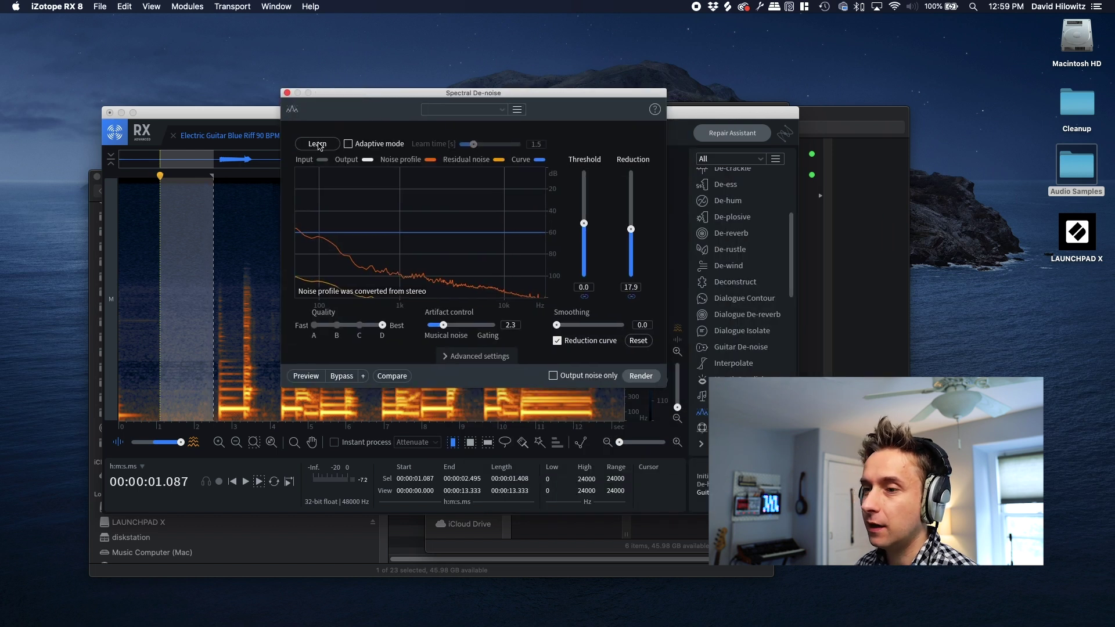
pyautogui.click(318, 146)
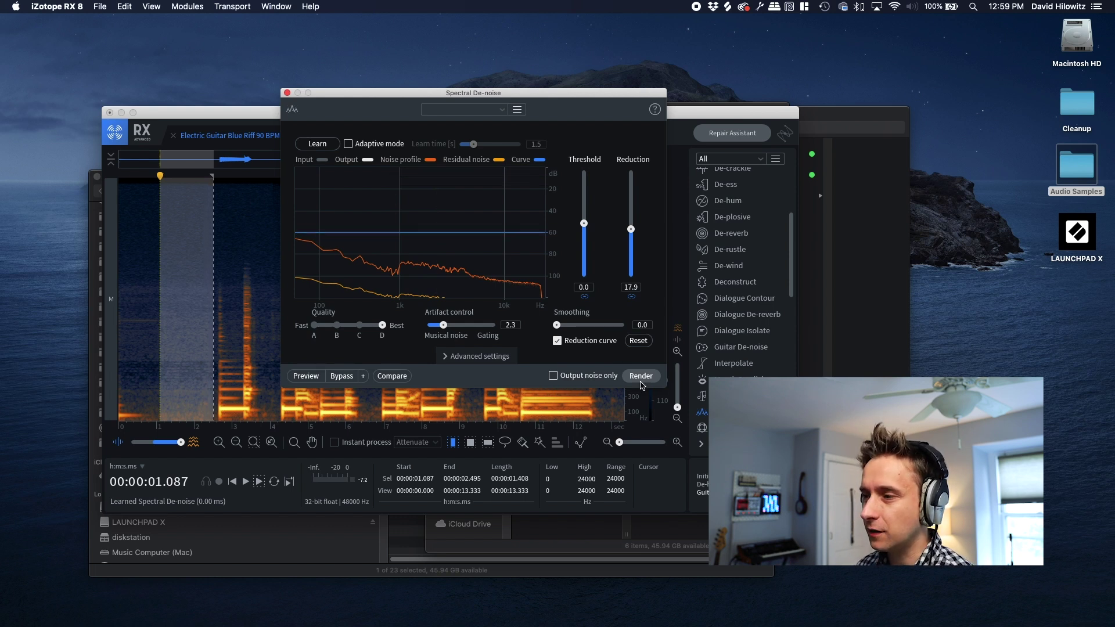
# Render Spectral De-noise over the whole riff, close the module, and play it back
pyautogui.click(172, 318)
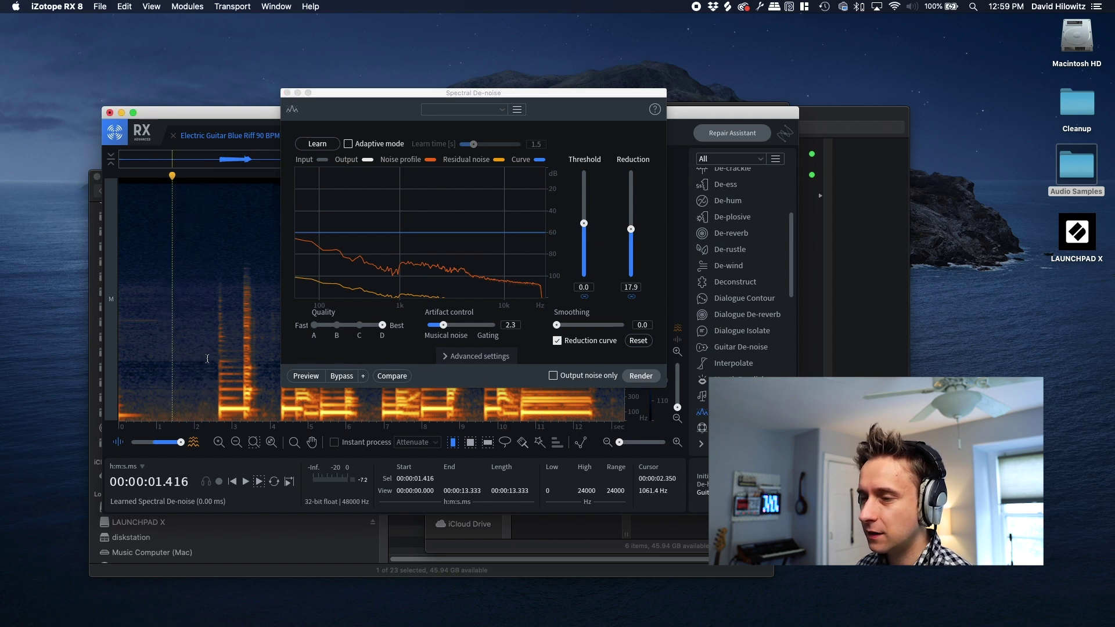
pyautogui.moveTo(208, 358); pyautogui.dragTo(153, 354)
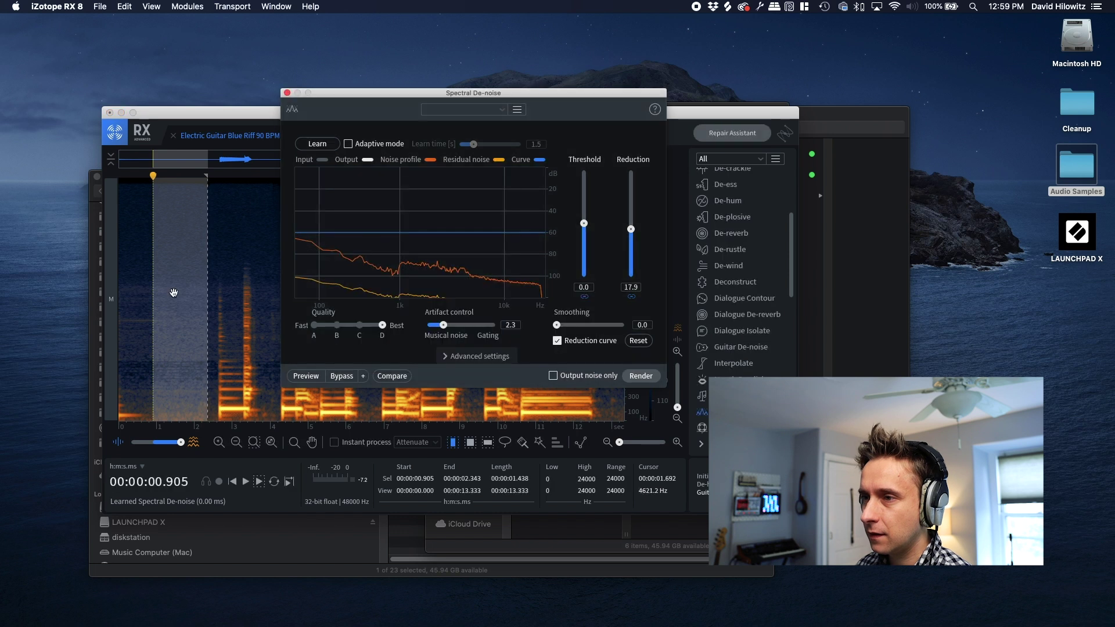
pyautogui.click(183, 293)
pyautogui.click(639, 375)
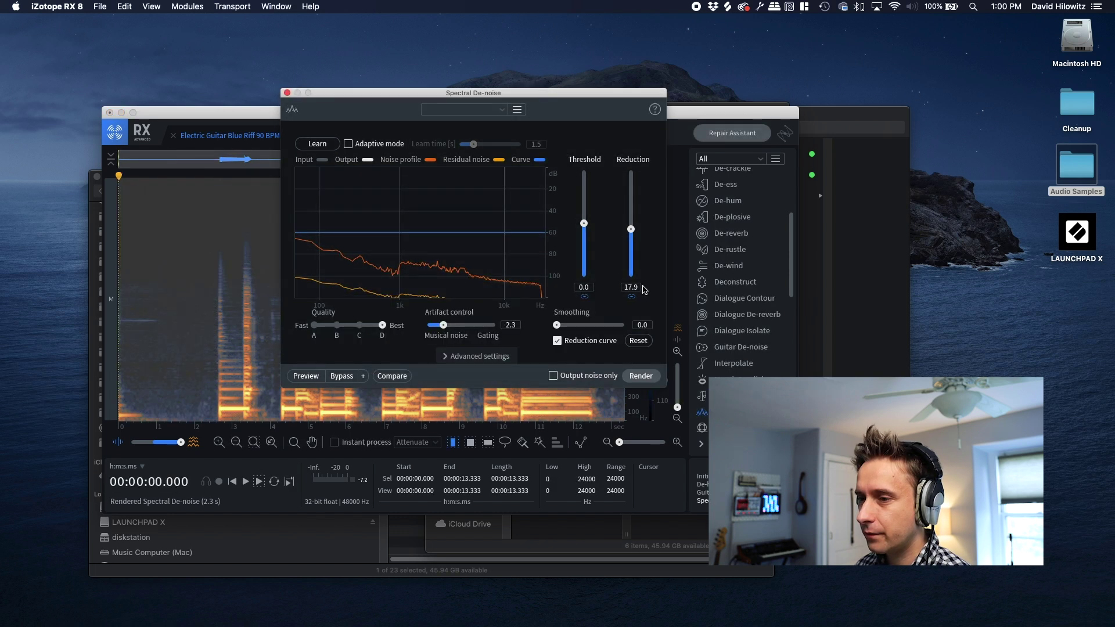
pyautogui.click(166, 328)
pyautogui.press('space')
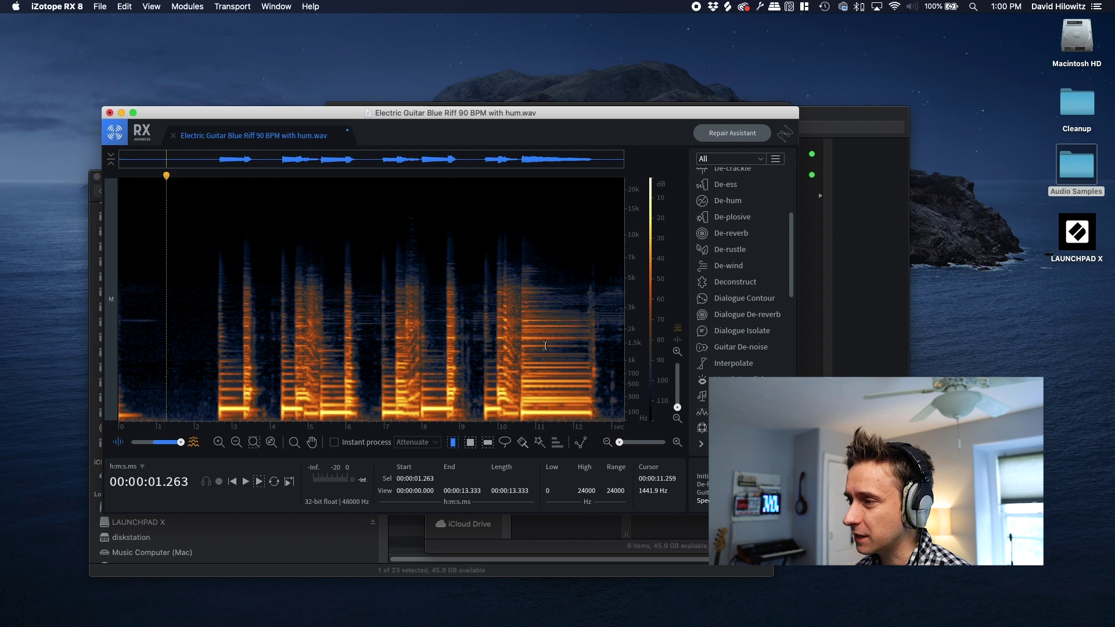
# Select the entire riff and undo the de-noise to compare before and after
pyautogui.click(243, 286)
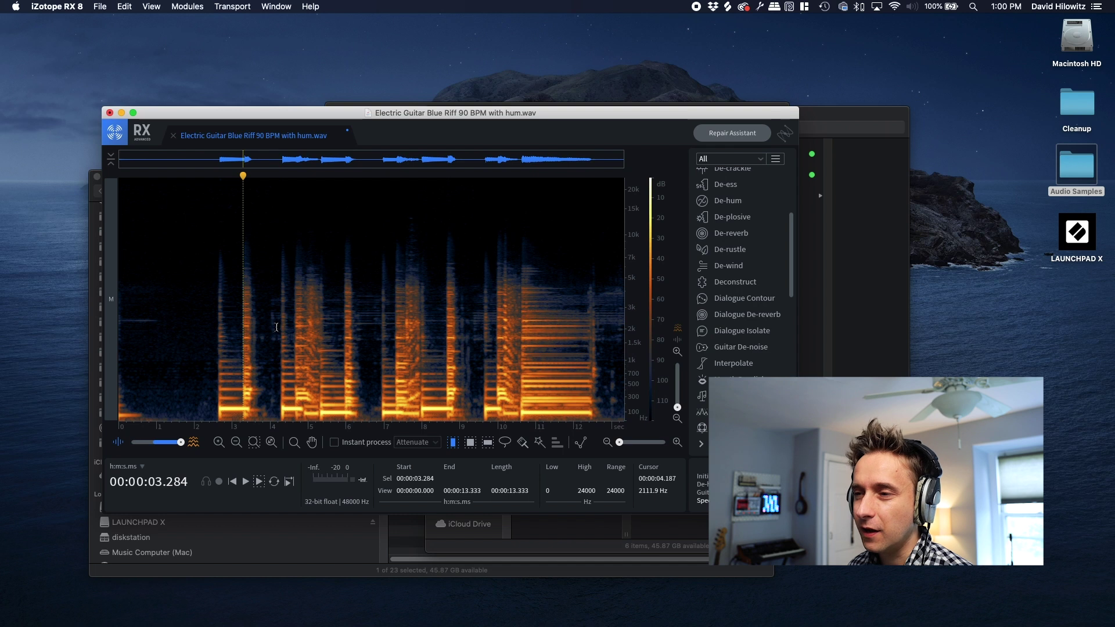
pyautogui.press('super+a')
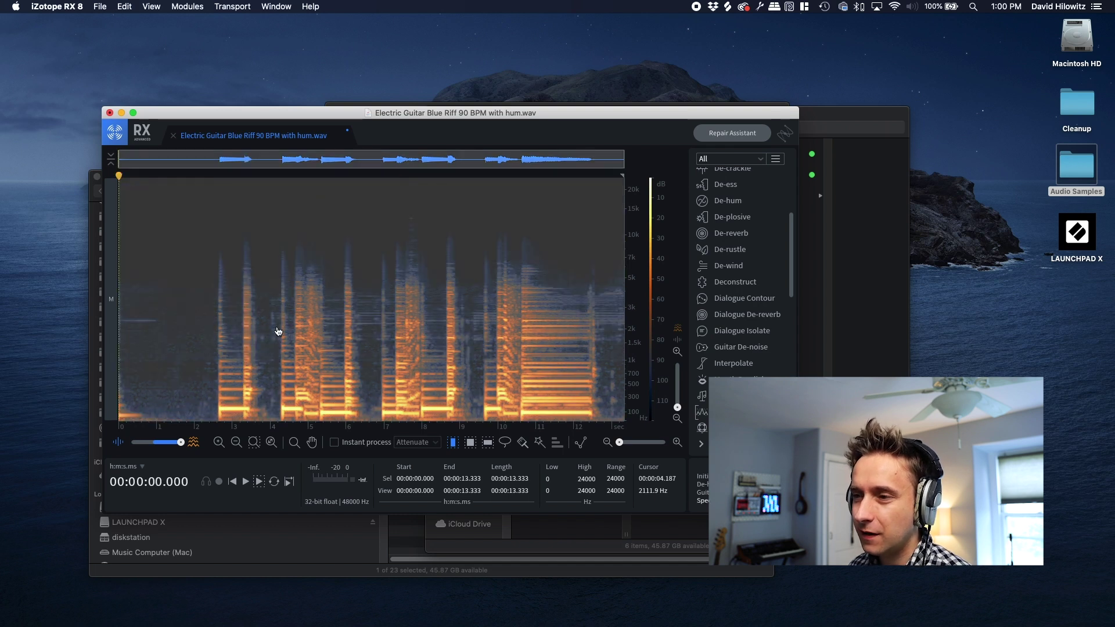
pyautogui.press('super+a')
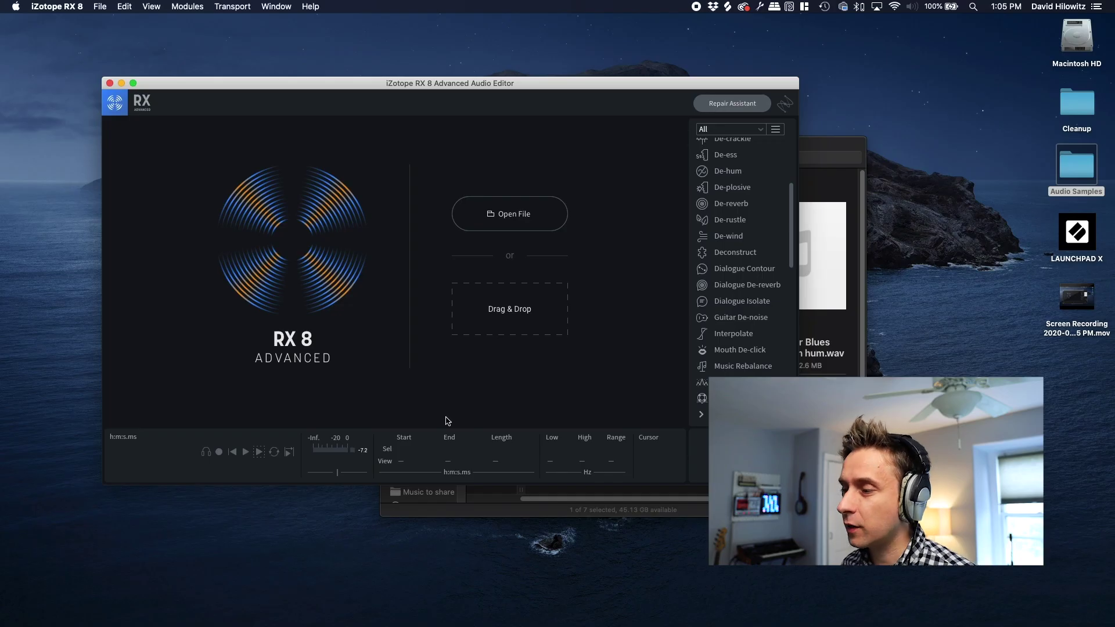
# Bring the glass harmonicas WAV from Audio Samples into RX 8 and overlay its waveform
pyautogui.click(644, 508)
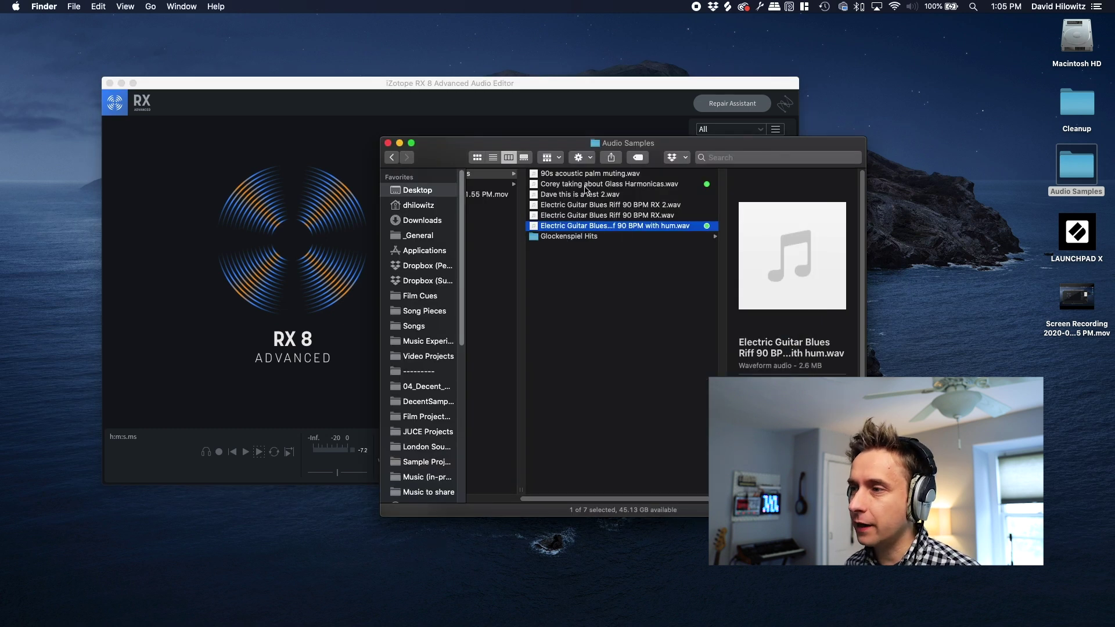
pyautogui.moveTo(585, 189); pyautogui.dragTo(250, 217)
pyautogui.click(299, 215)
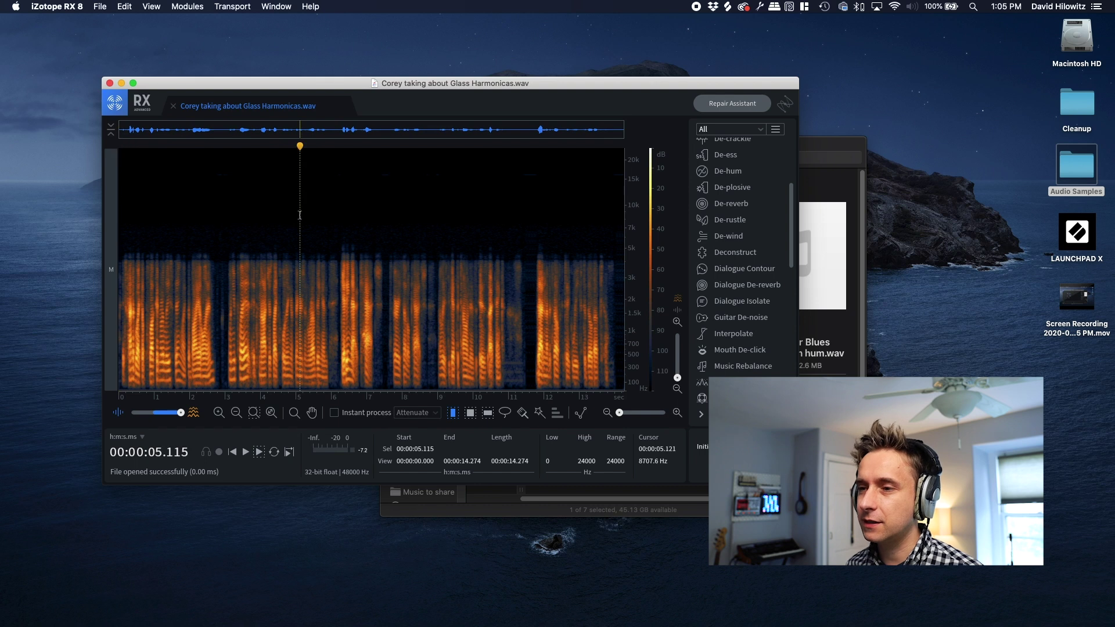
pyautogui.click(155, 413)
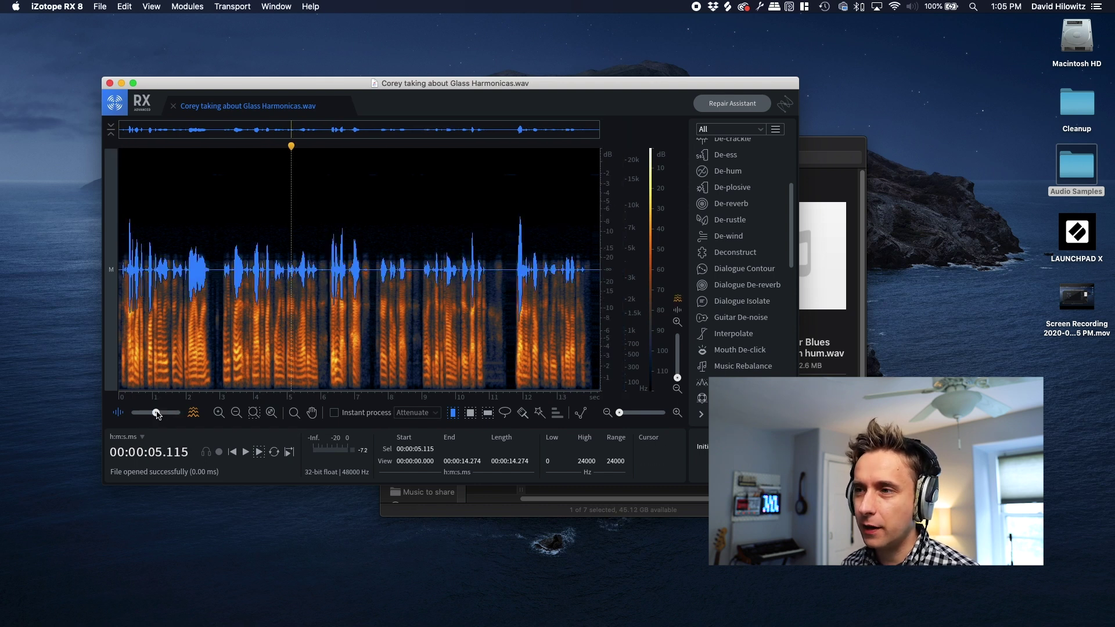
# Play the recording from the start, return to spectrogram-only view, and open Spectral Recovery
pyautogui.click(326, 281)
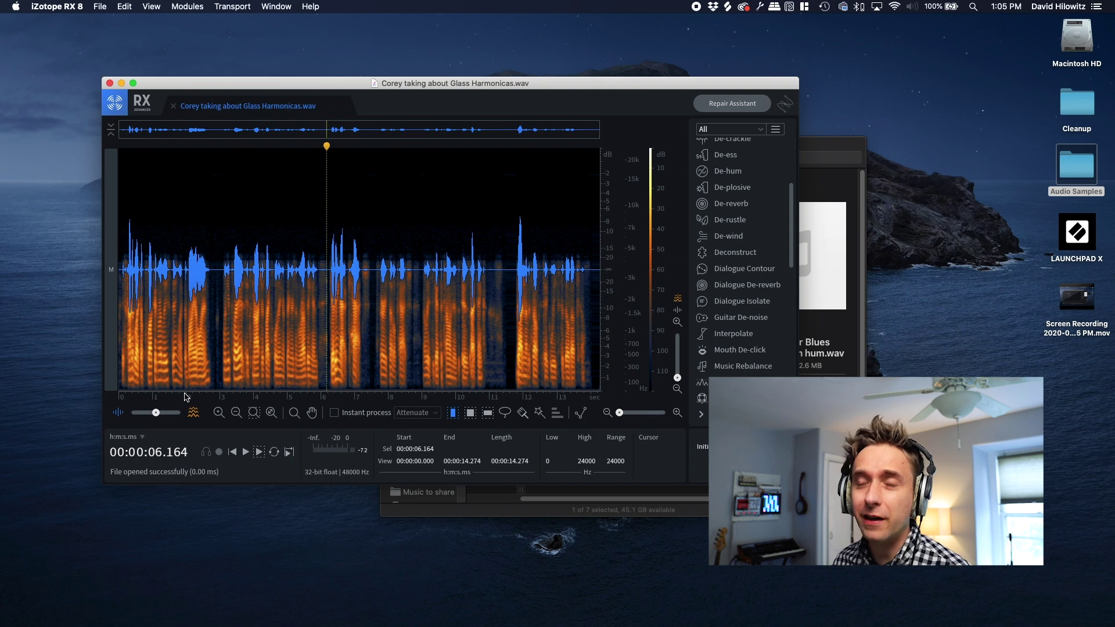
pyautogui.press('Home')
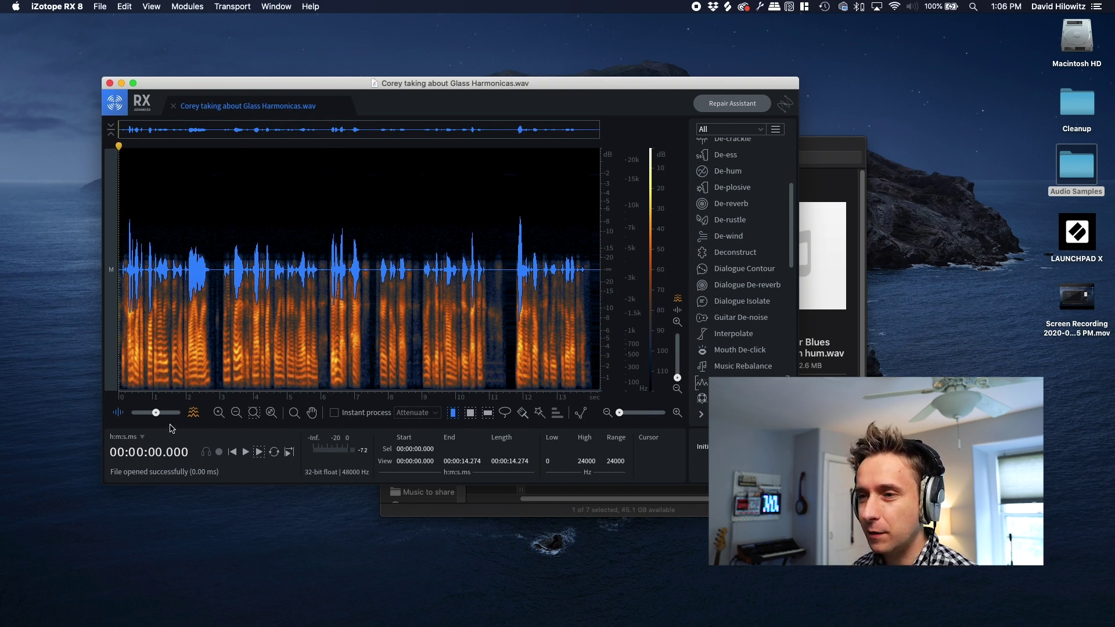
pyautogui.press('space')
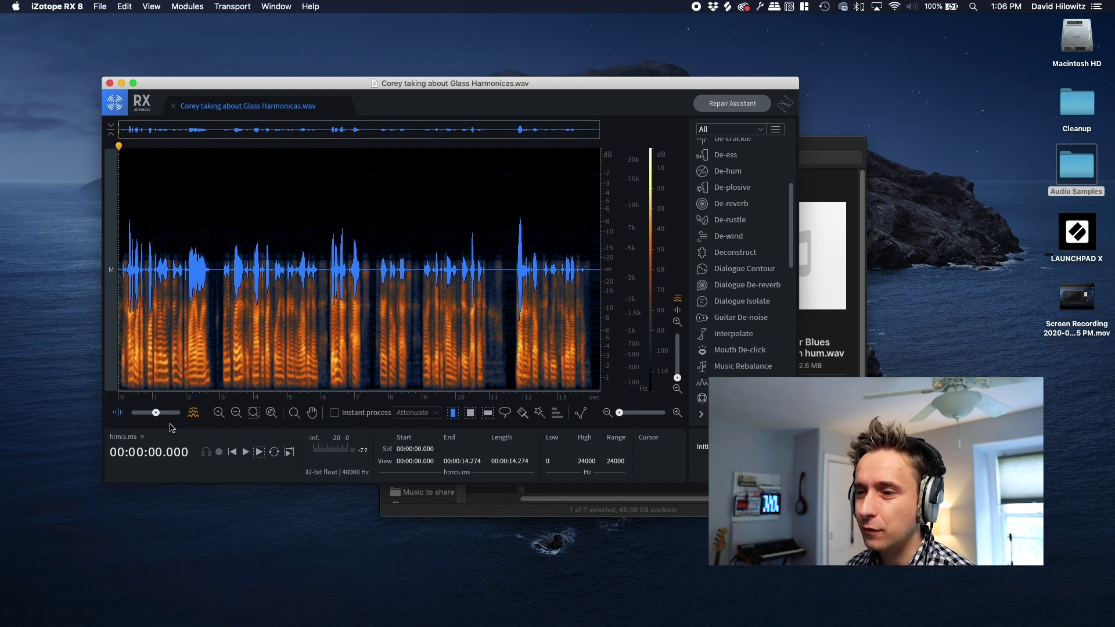
pyautogui.moveTo(163, 422); pyautogui.dragTo(188, 420)
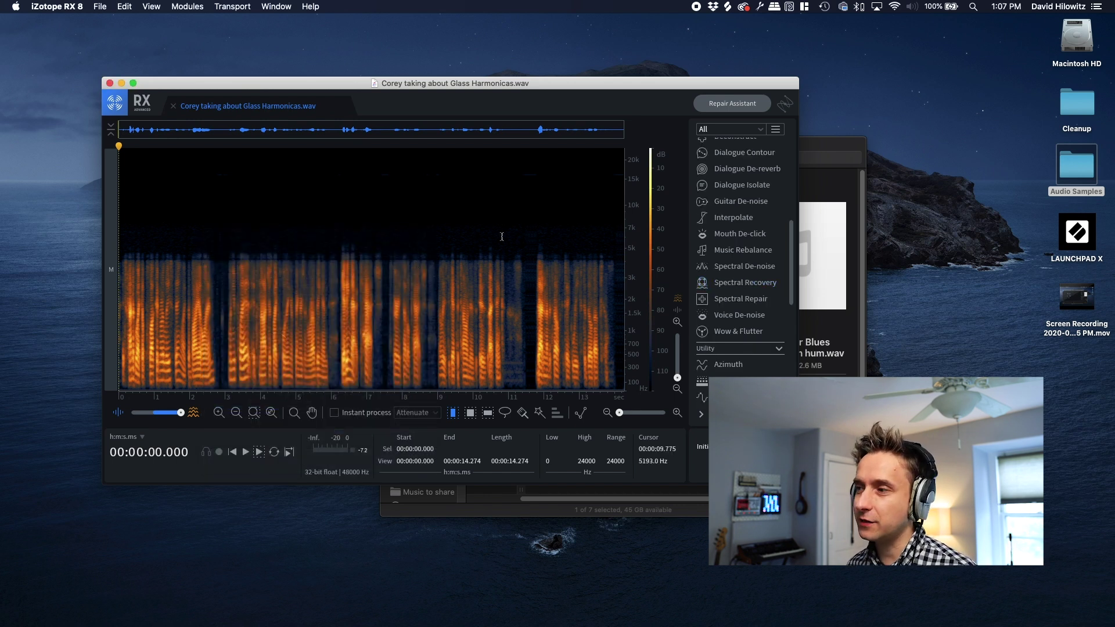
pyautogui.click(760, 283)
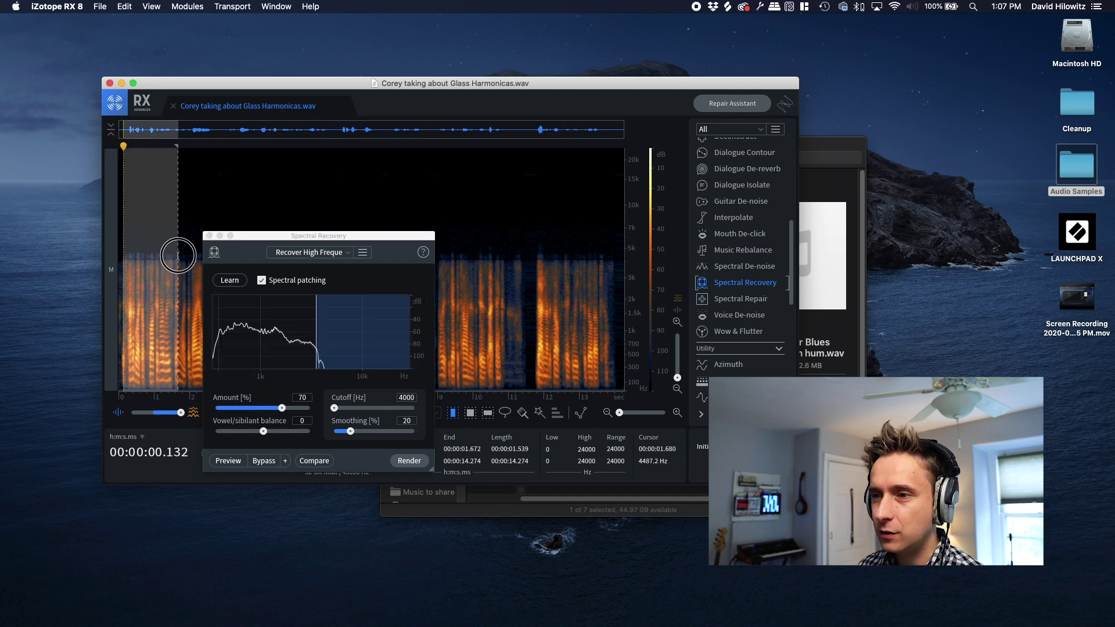
# Learn from a selection ending at 2.0 s and audition settings in Compare, choosing Settings 2
pyautogui.moveTo(178, 255); pyautogui.dragTo(190, 252)
pyautogui.click(231, 281)
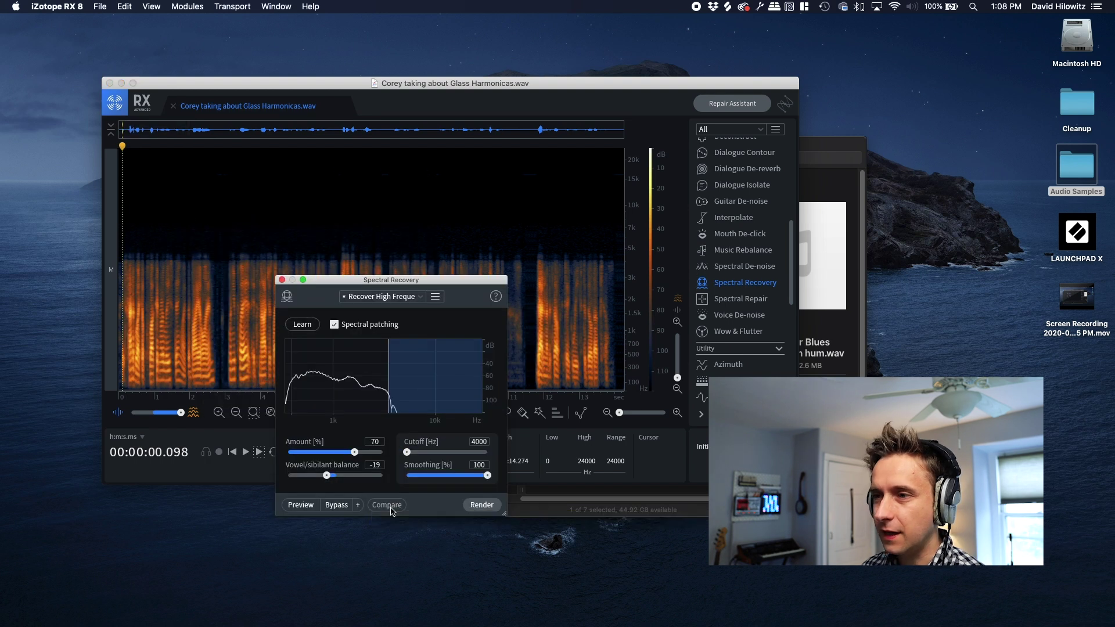
pyautogui.click(389, 507)
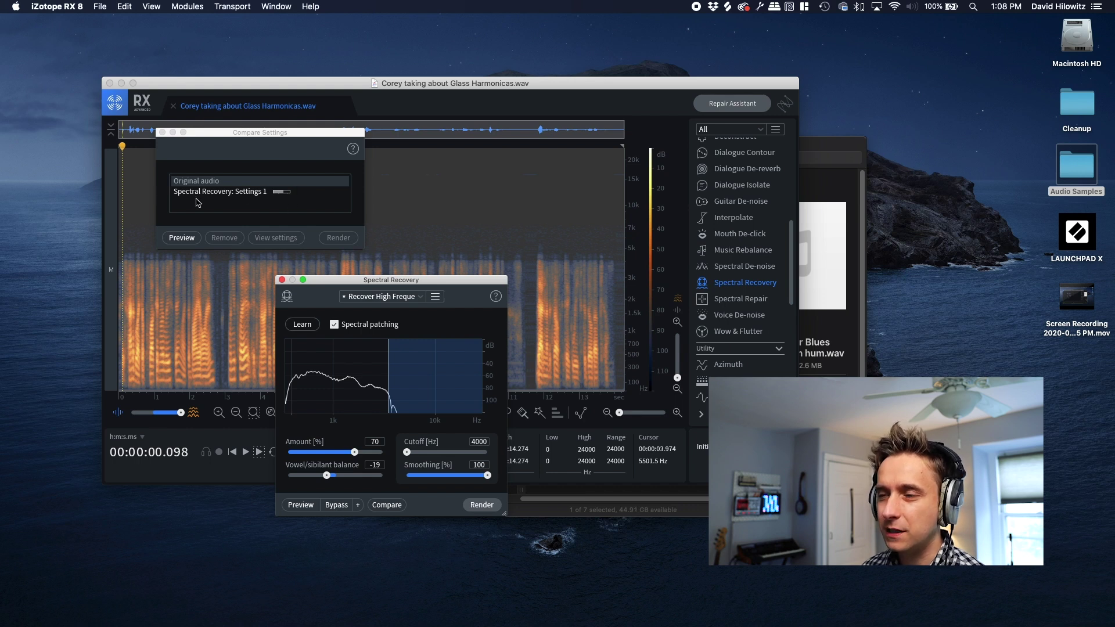
pyautogui.click(182, 239)
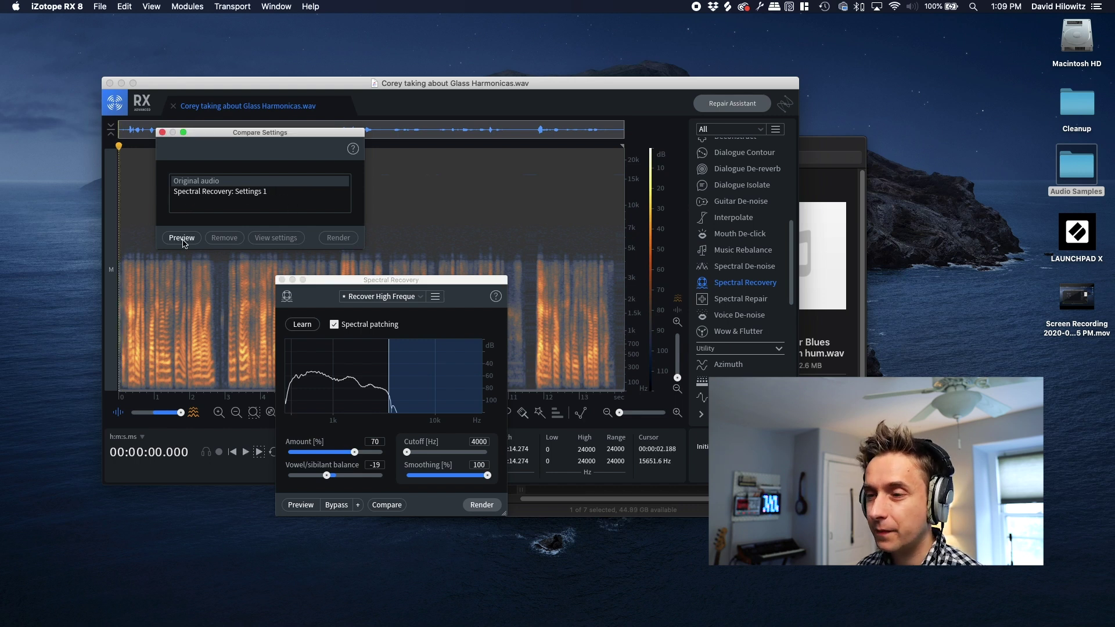
pyautogui.click(182, 239)
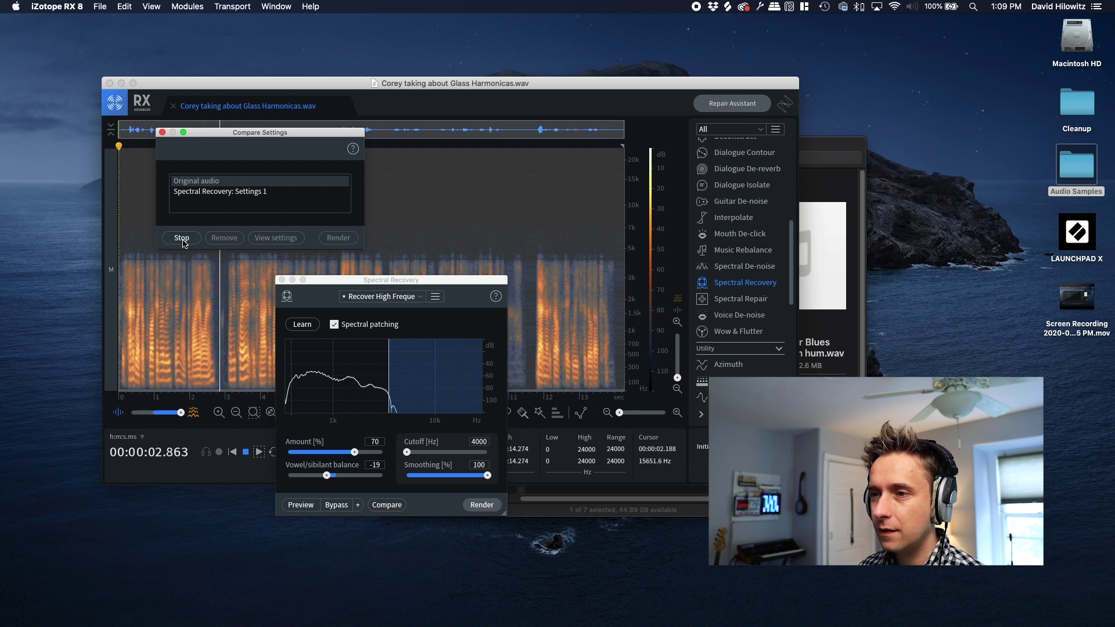
pyautogui.click(182, 238)
pyautogui.click(215, 192)
pyautogui.click(181, 239)
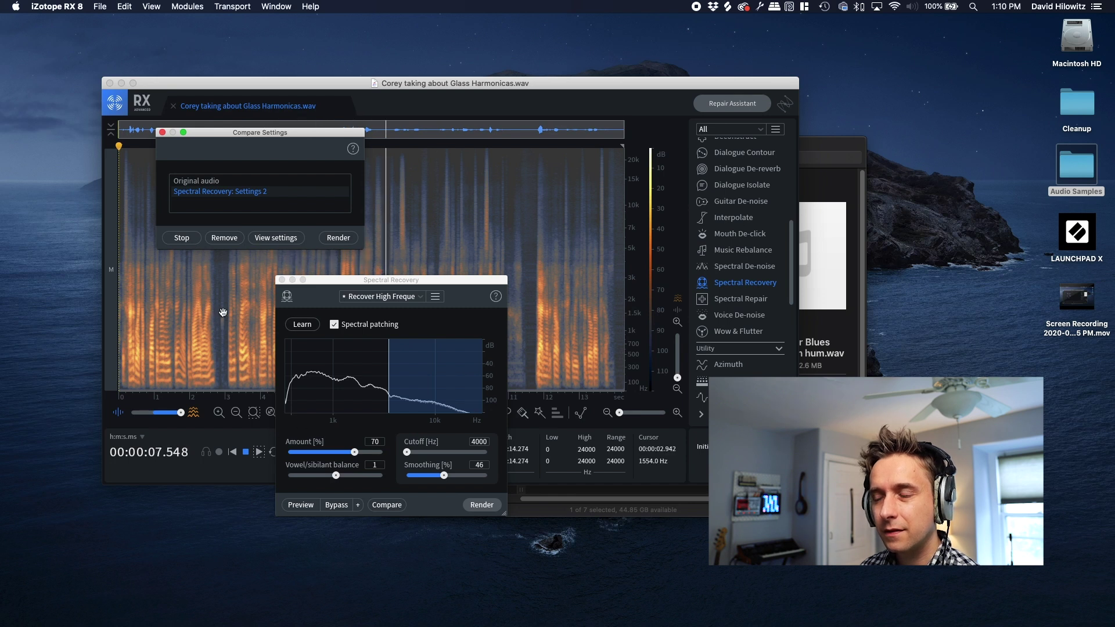
pyautogui.click(186, 238)
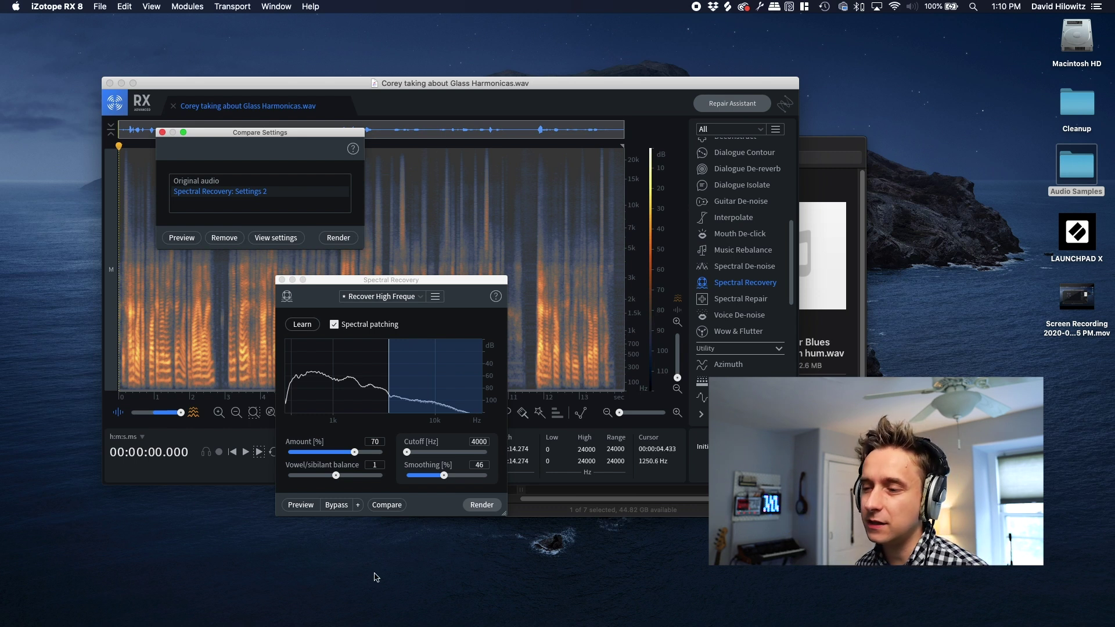
# Shift balance toward vowels, render Spectral Recovery above 4 kHz, close it, and open Leveler
pyautogui.moveTo(337, 476); pyautogui.dragTo(321, 478)
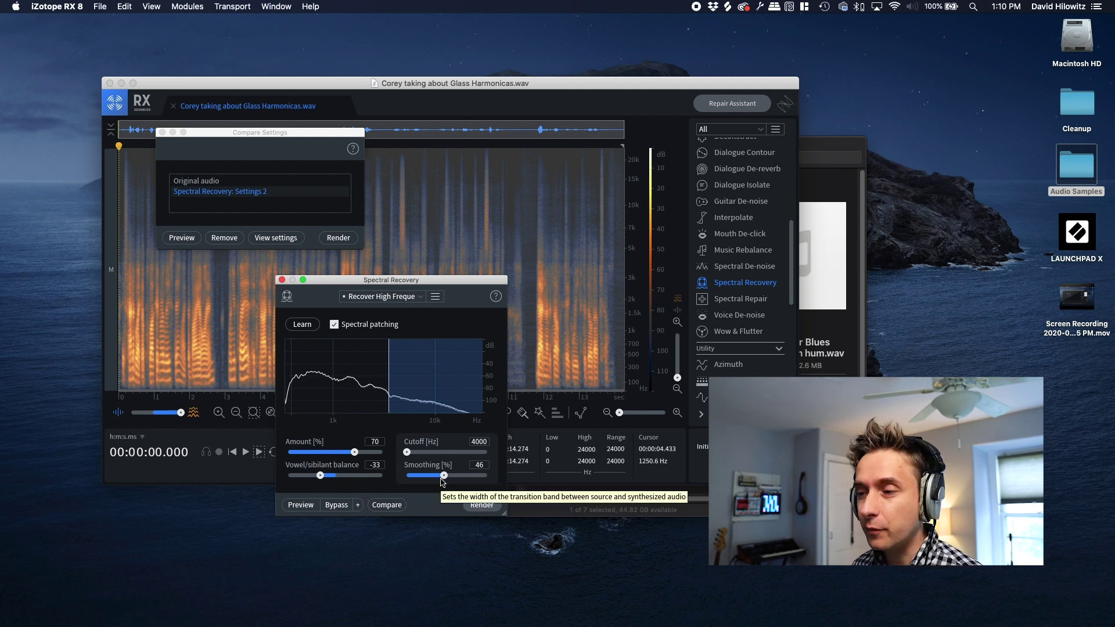
pyautogui.click(489, 506)
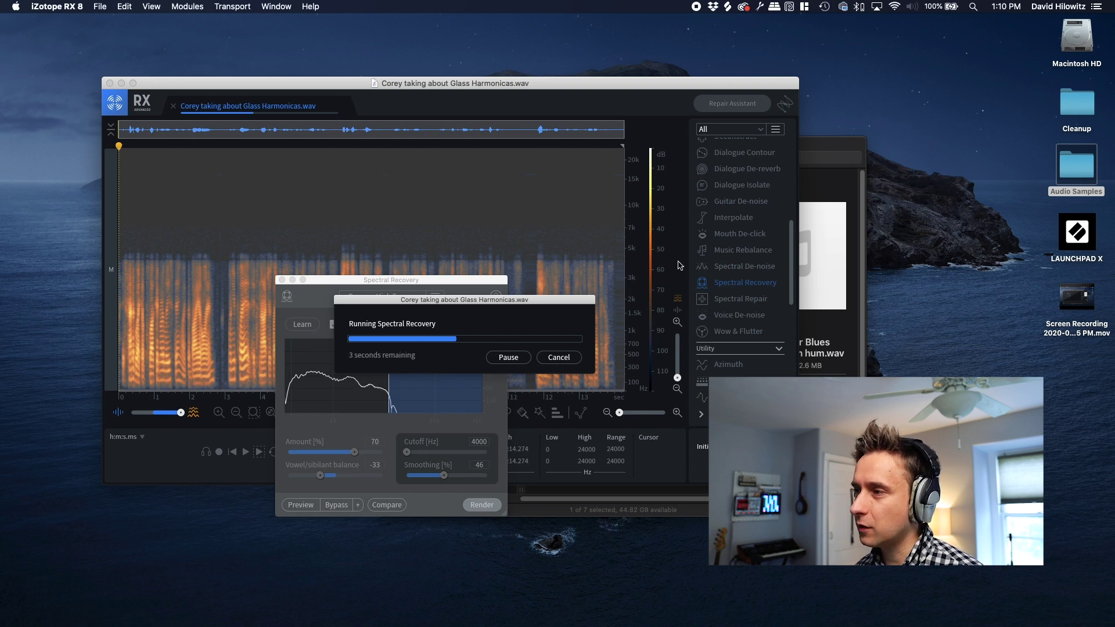
pyautogui.scroll(5, 760, 302)
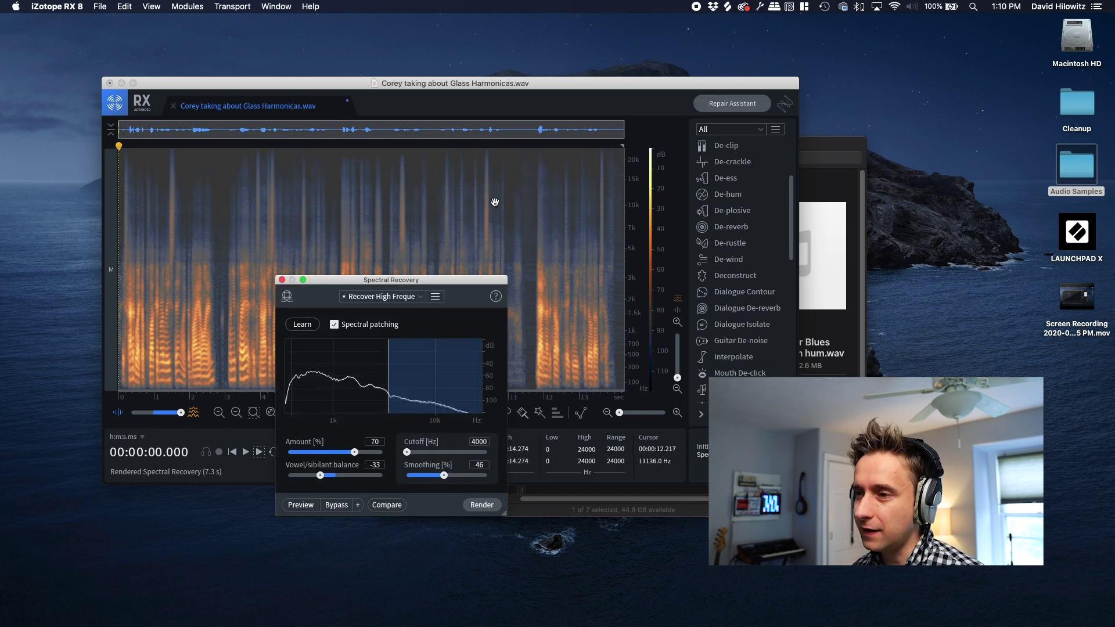
pyautogui.press('super+w')
pyautogui.scroll(-10, 709, 306)
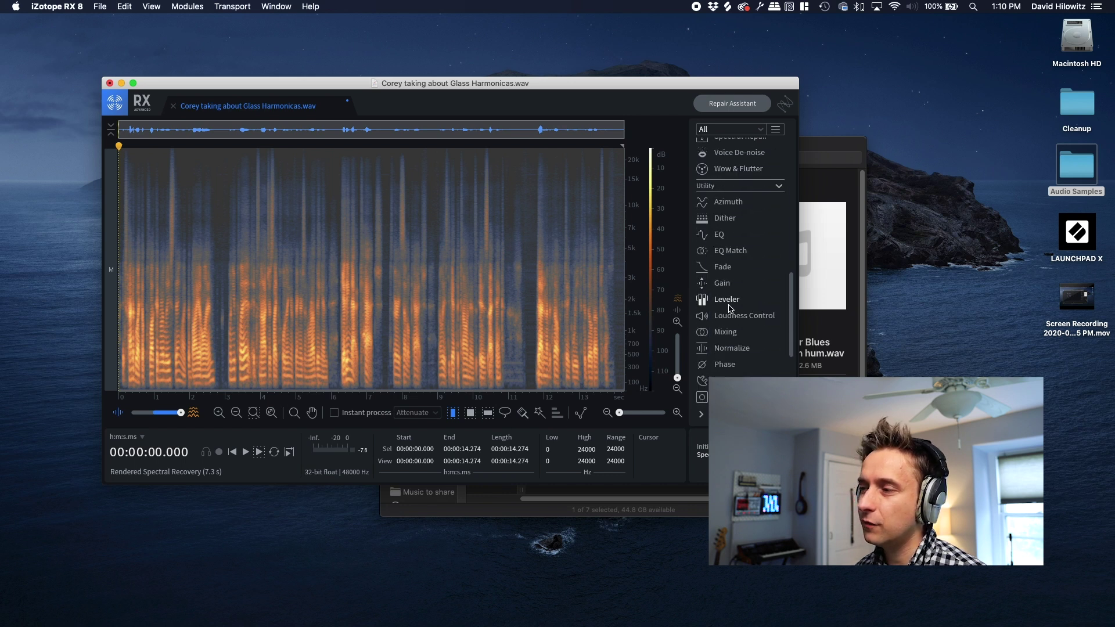
pyautogui.click(728, 299)
# Level the recording to -18.0 RMS using the Leveler's Podcast Interview preset
pyautogui.moveTo(446, 202); pyautogui.dragTo(220, 185)
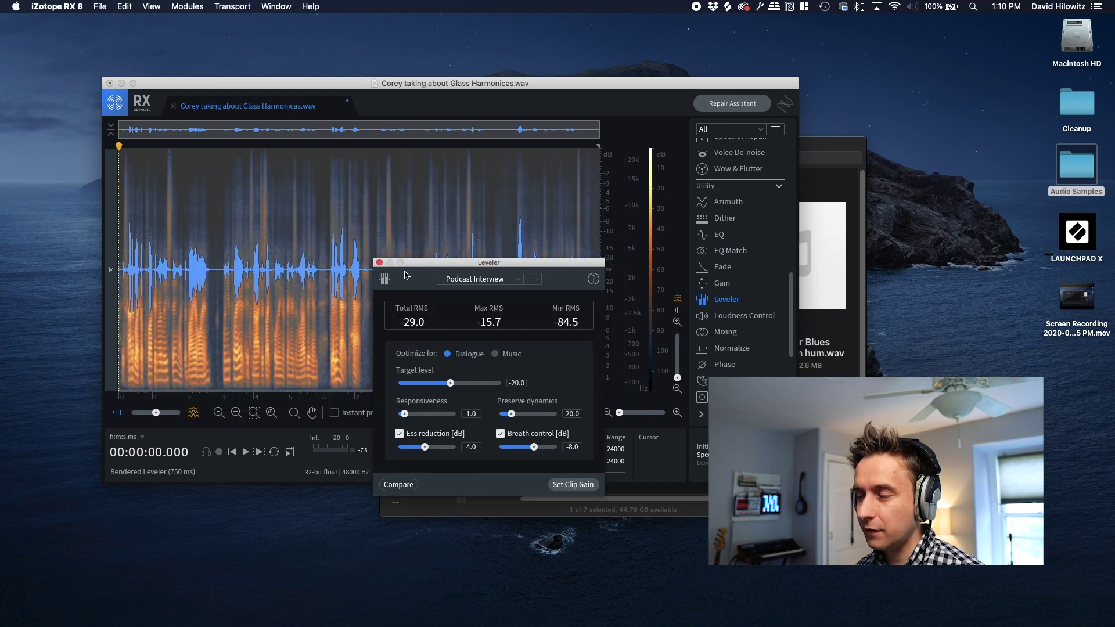
pyautogui.click(487, 280)
pyautogui.click(496, 331)
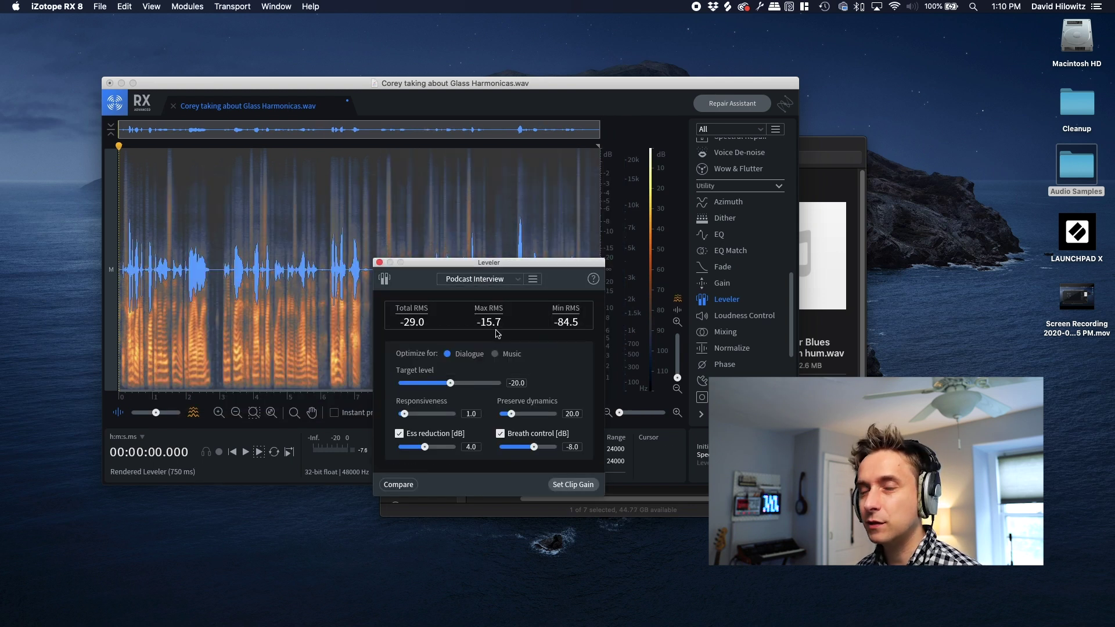
pyautogui.click(574, 485)
# Play the leveled recording from the start, then close the Batch Processor
pyautogui.click(207, 269)
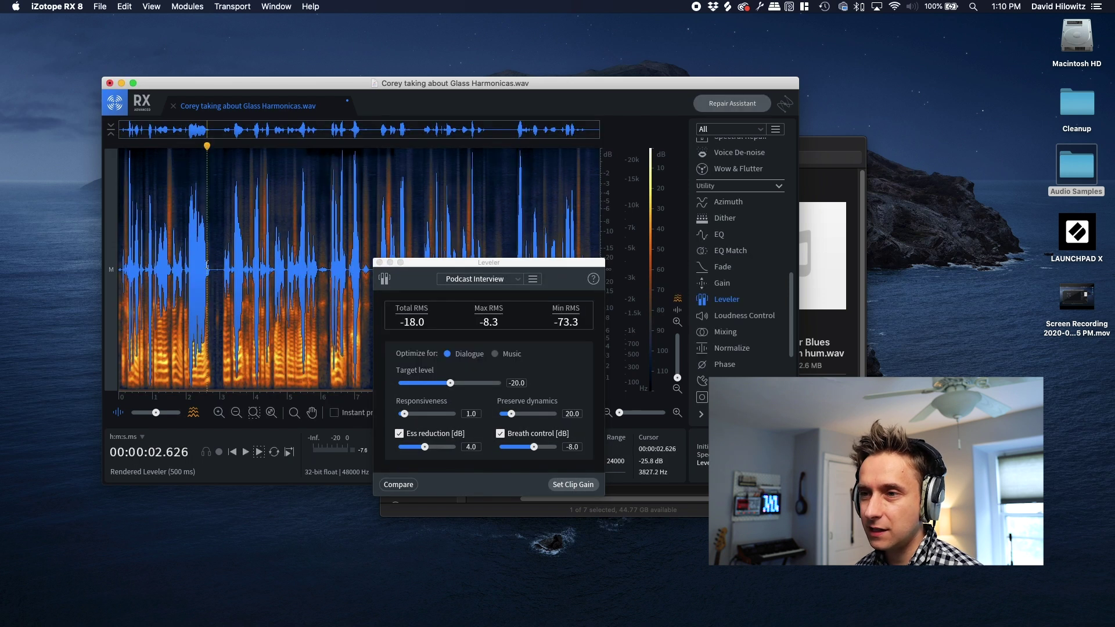
pyautogui.press('Home')
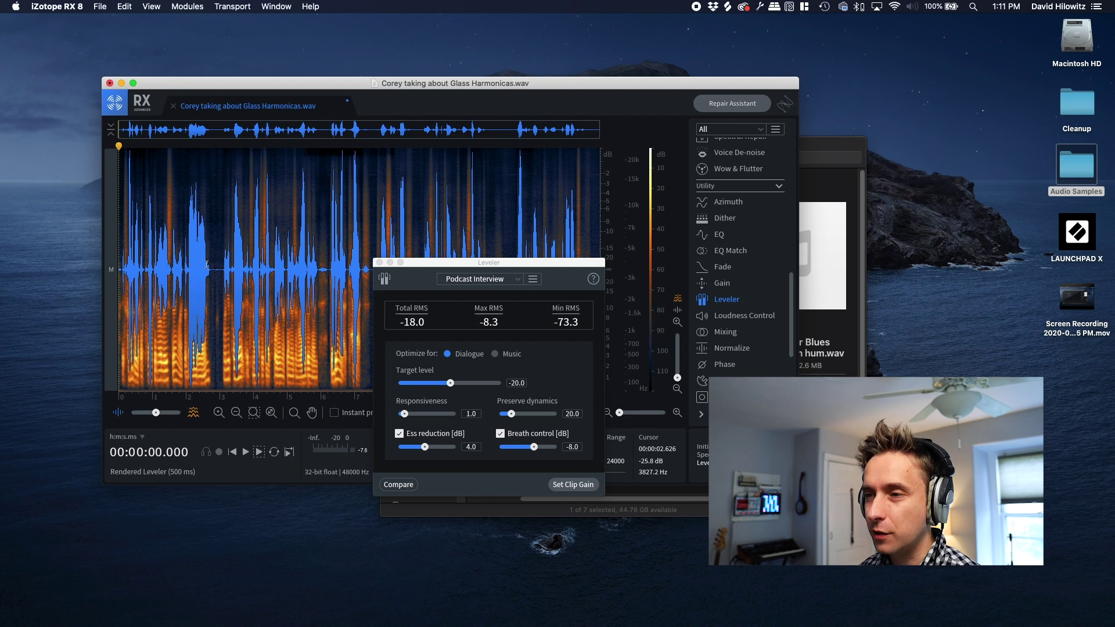
pyautogui.press('space')
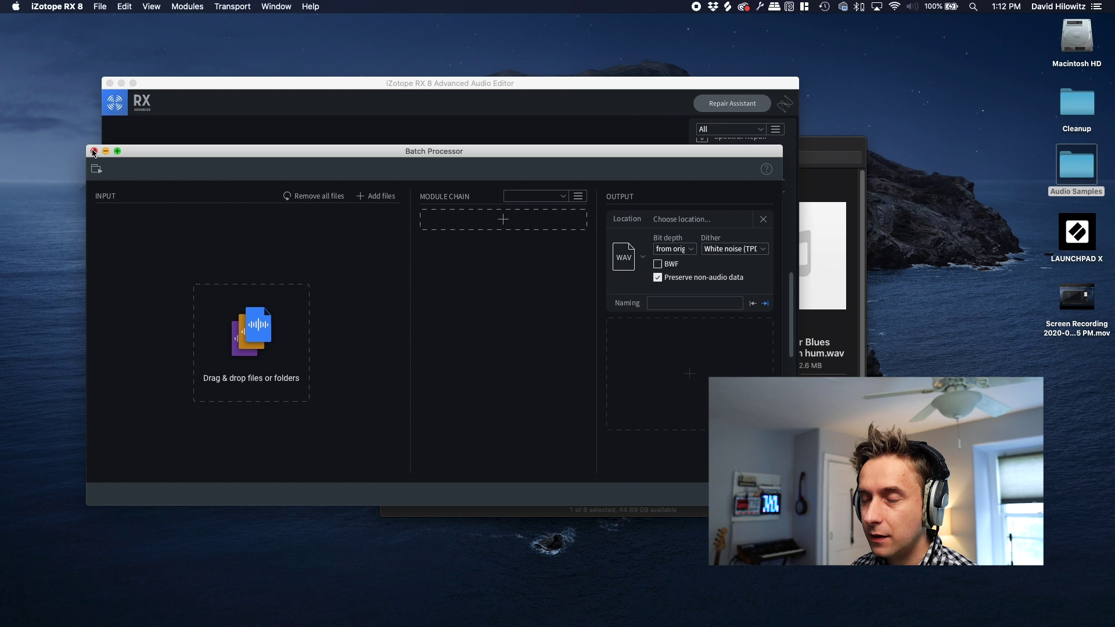
pyautogui.click(93, 152)
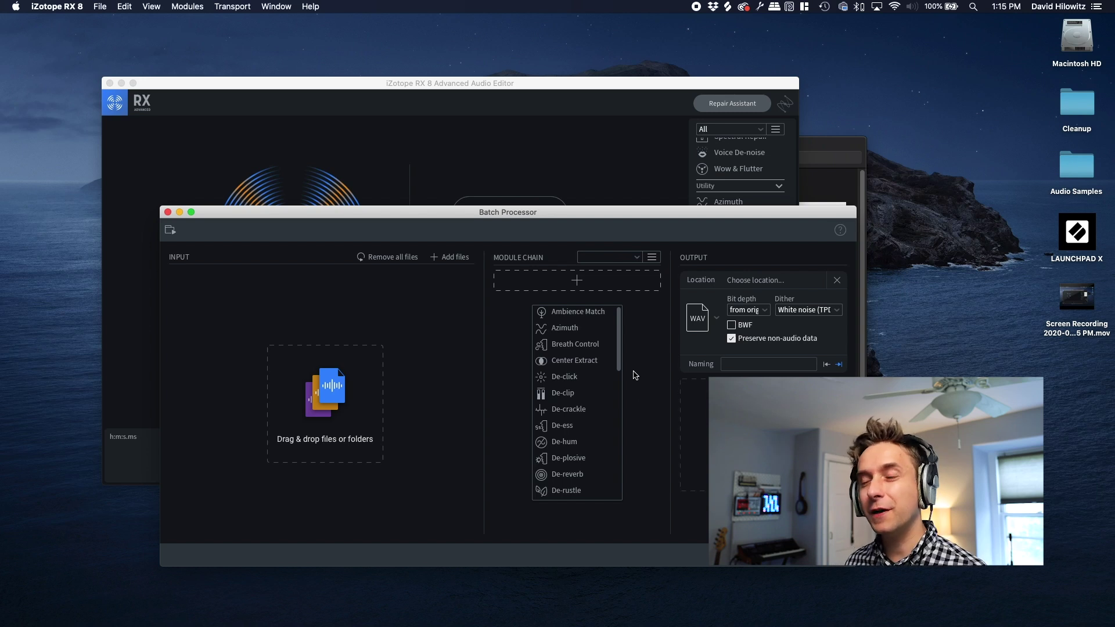
# Move the Batch Processor window up and to the left, leaving the Audio Samples folder visible
pyautogui.moveTo(619, 356); pyautogui.dragTo(621, 422)
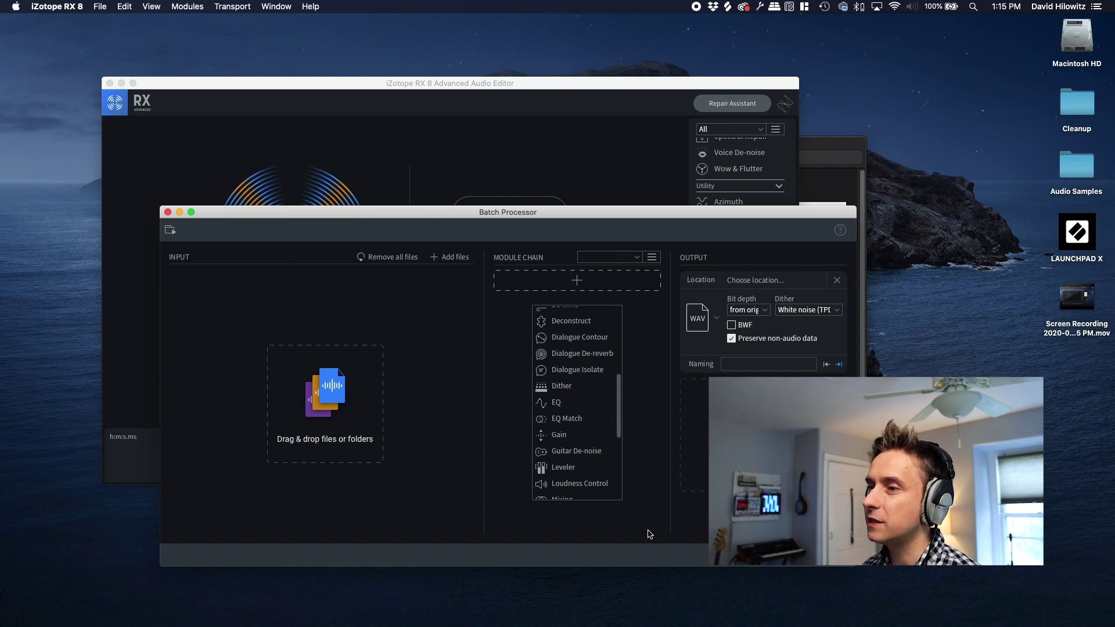
pyautogui.moveTo(414, 215); pyautogui.dragTo(313, 160)
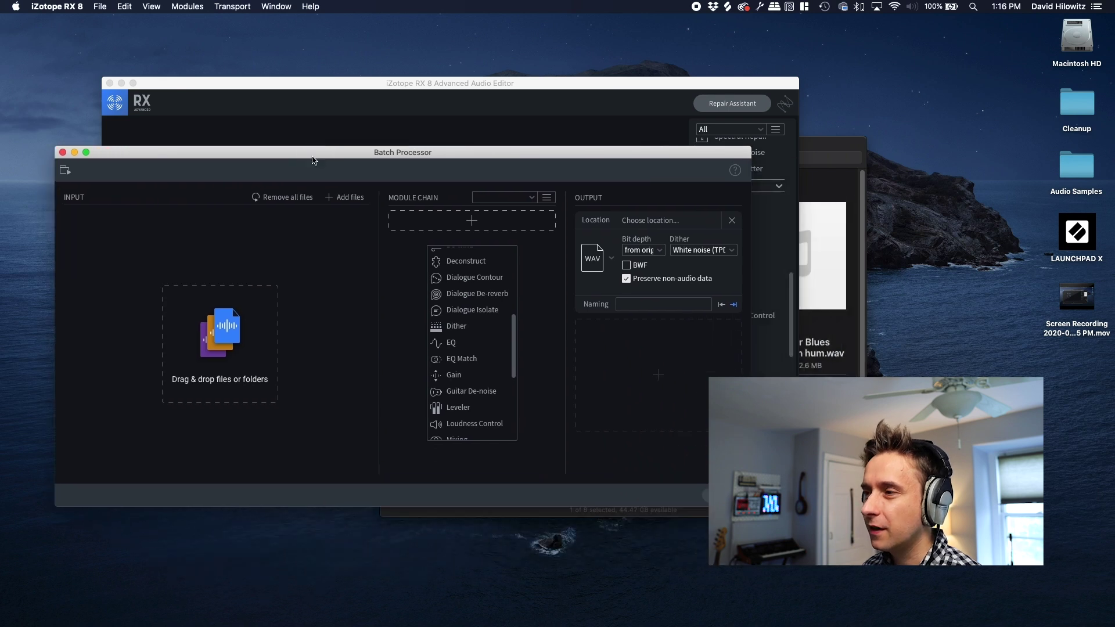
# Drag MM_f_92_1.wav through MM_f_92_5.wav from Glockenspiel Hits into the batch input list
pyautogui.click(832, 152)
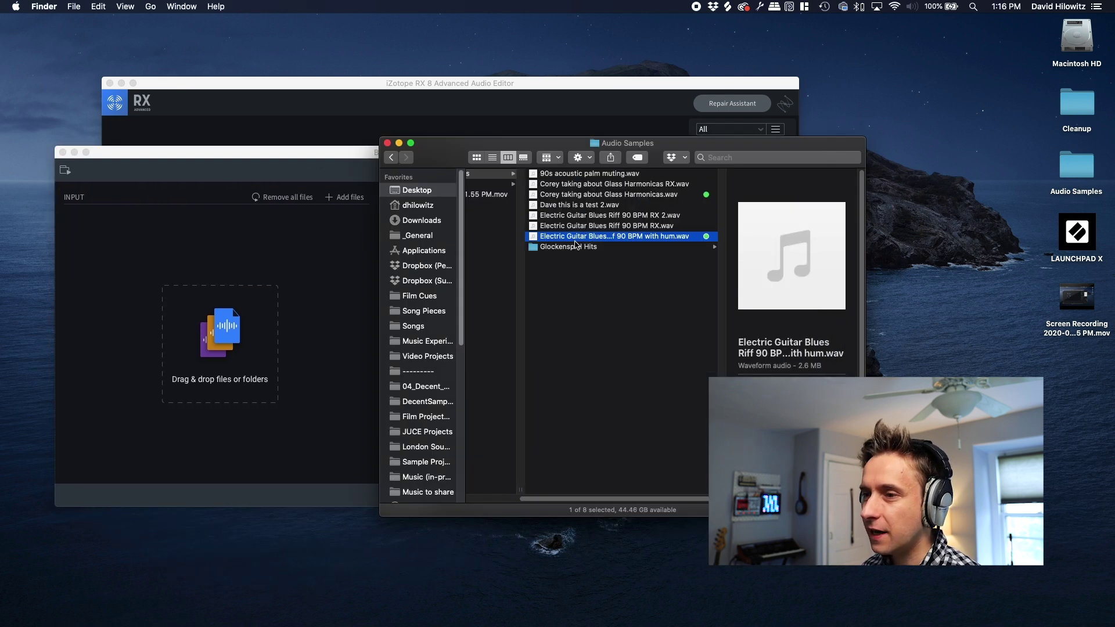
pyautogui.moveTo(575, 241)
pyautogui.mouseDown()
pyautogui.moveTo(453, 315)
pyautogui.moveTo(579, 250)
pyautogui.mouseUp()
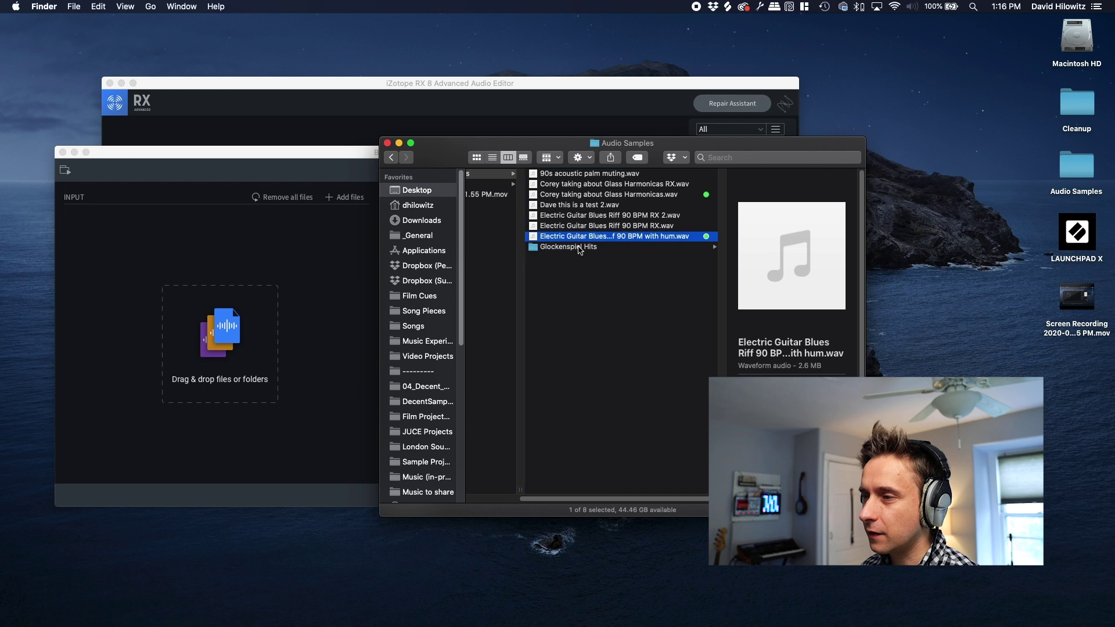
pyautogui.click(579, 249)
pyautogui.click(696, 215)
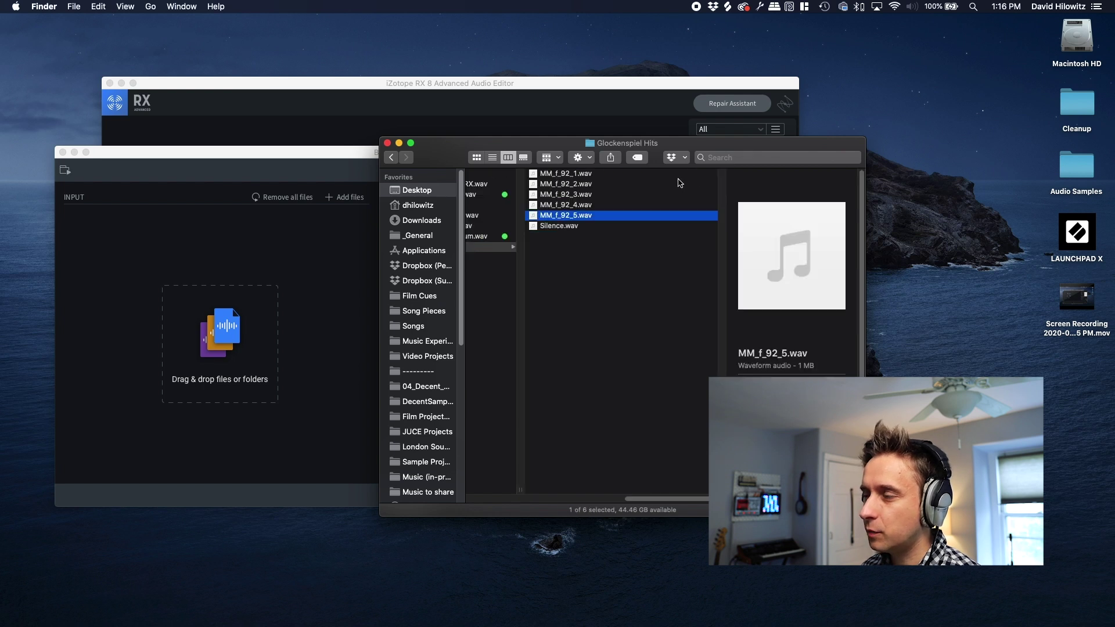
pyautogui.keyDown('shift'); pyautogui.click(581, 174); pyautogui.keyUp('shift')
pyautogui.moveTo(561, 179); pyautogui.dragTo(232, 356)
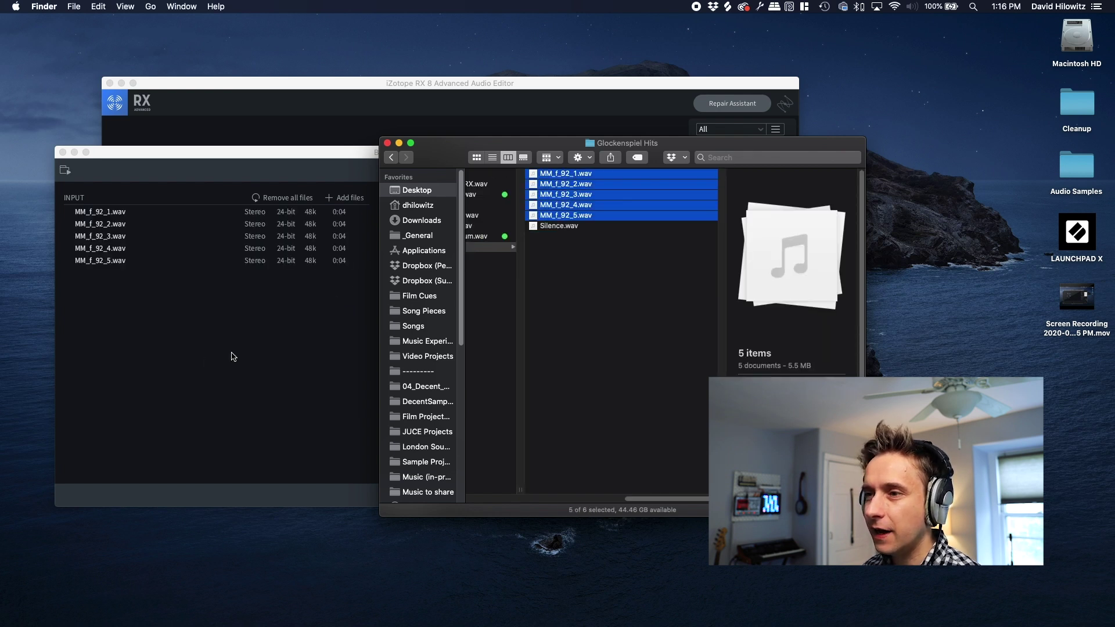
pyautogui.click(230, 348)
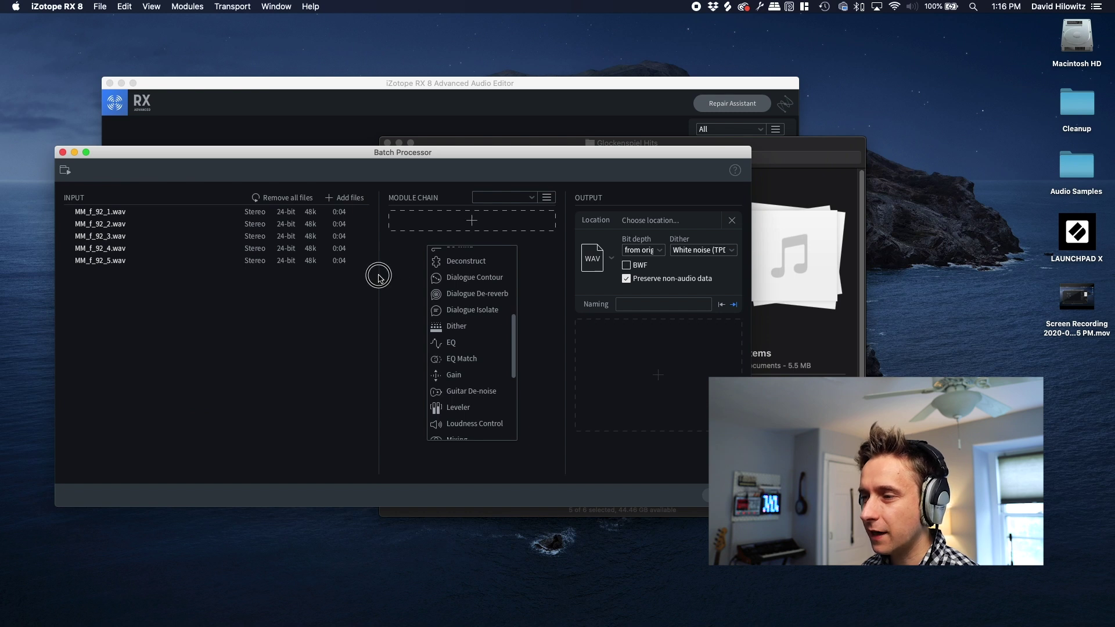
pyautogui.scroll(-5, 491, 366)
# Add Spectral De-noise to the batch chain and open its settings window
pyautogui.click(491, 369)
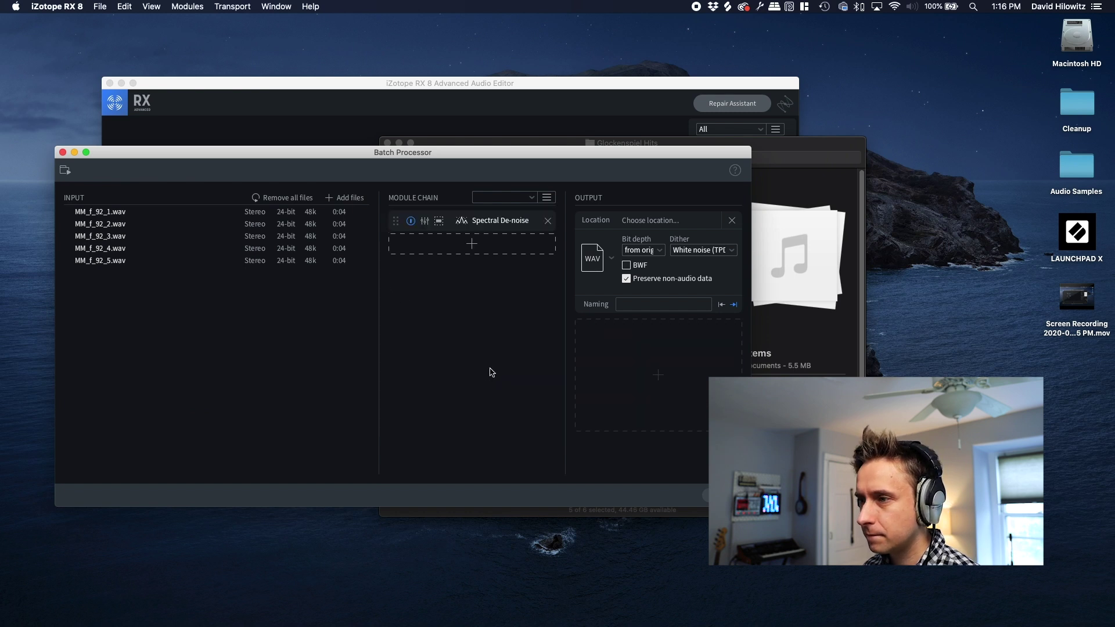
pyautogui.click(426, 221)
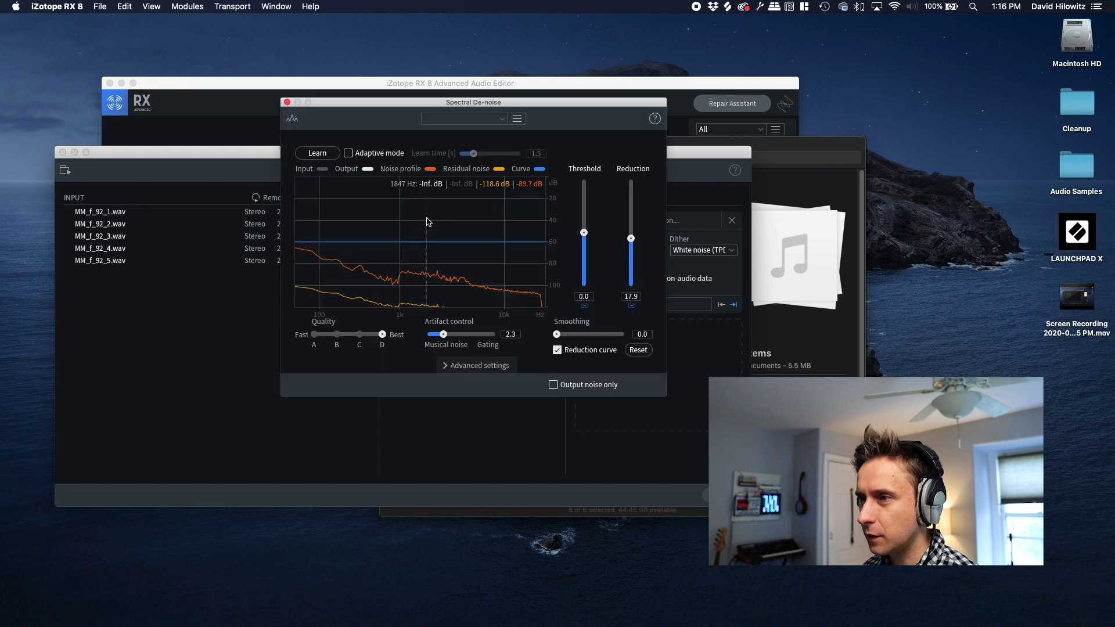
pyautogui.moveTo(370, 108); pyautogui.dragTo(327, 273)
# Open Silence.wav from the Glockenspiel Hits folder in the RX editor
pyautogui.click(335, 130)
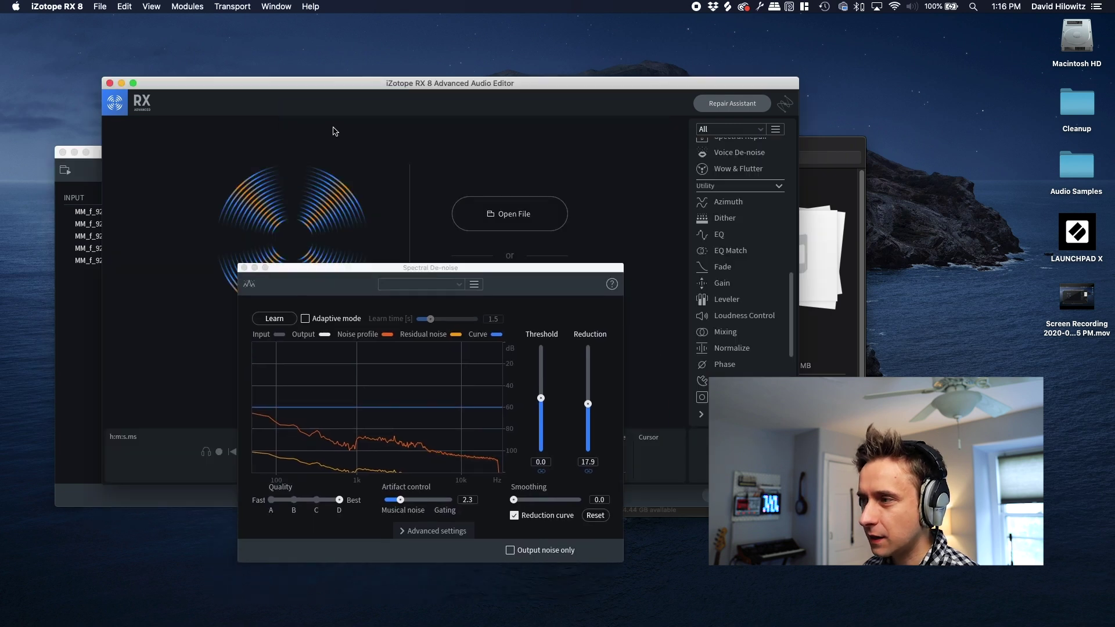
pyautogui.click(828, 145)
pyautogui.click(563, 266)
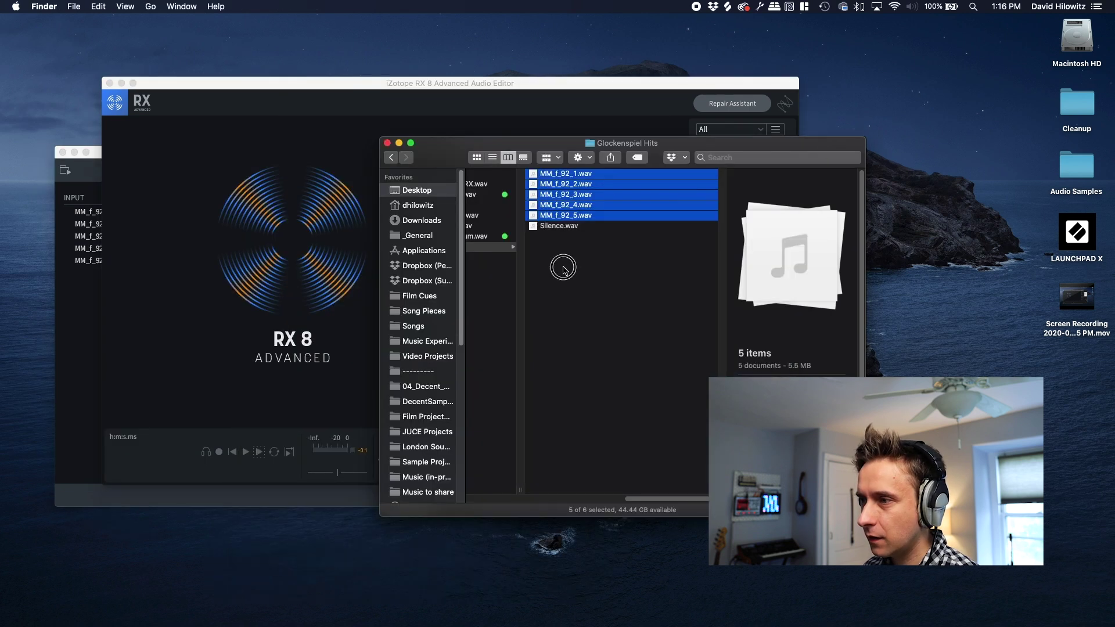
pyautogui.click(721, 226)
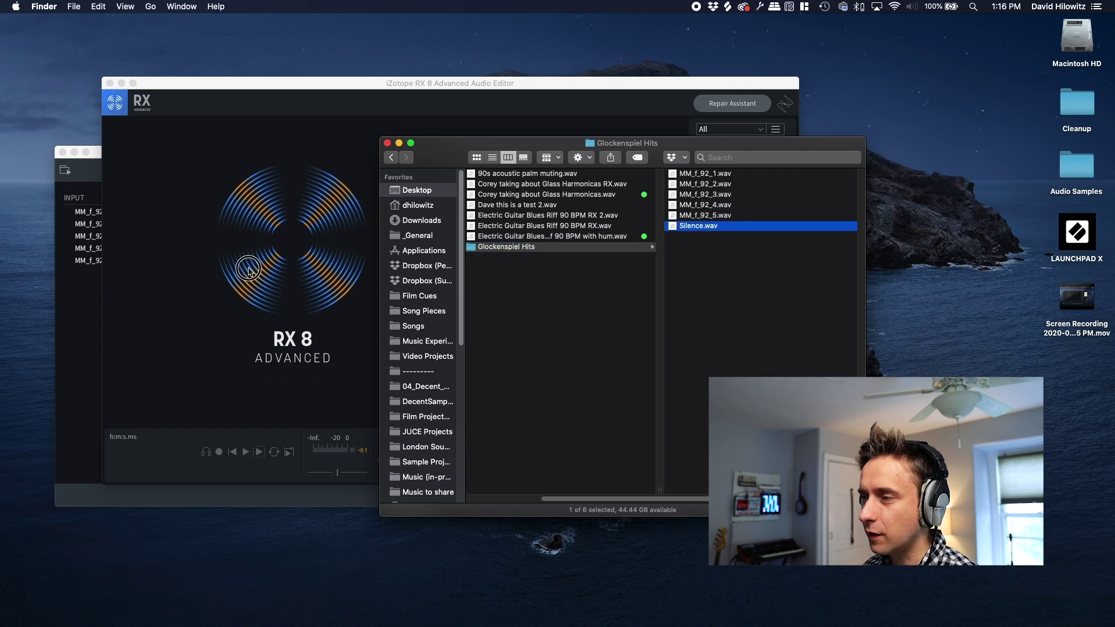
pyautogui.moveTo(571, 234); pyautogui.dragTo(260, 283)
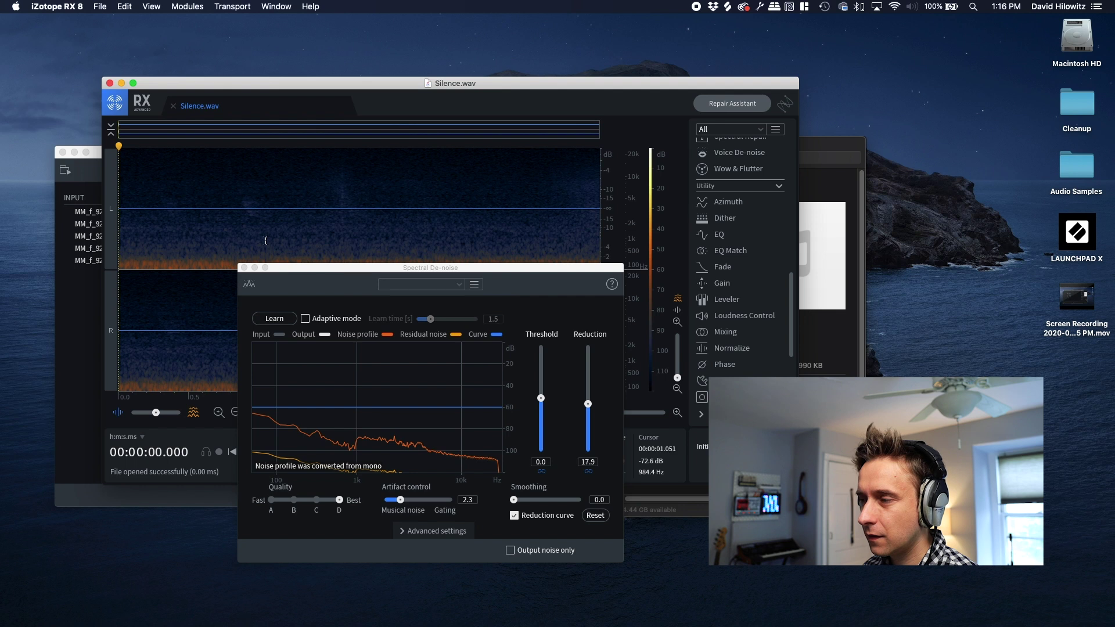
# Learn the Spectral De-noise noise profile from Silence.wav, starting from the file's beginning
pyautogui.click(271, 202)
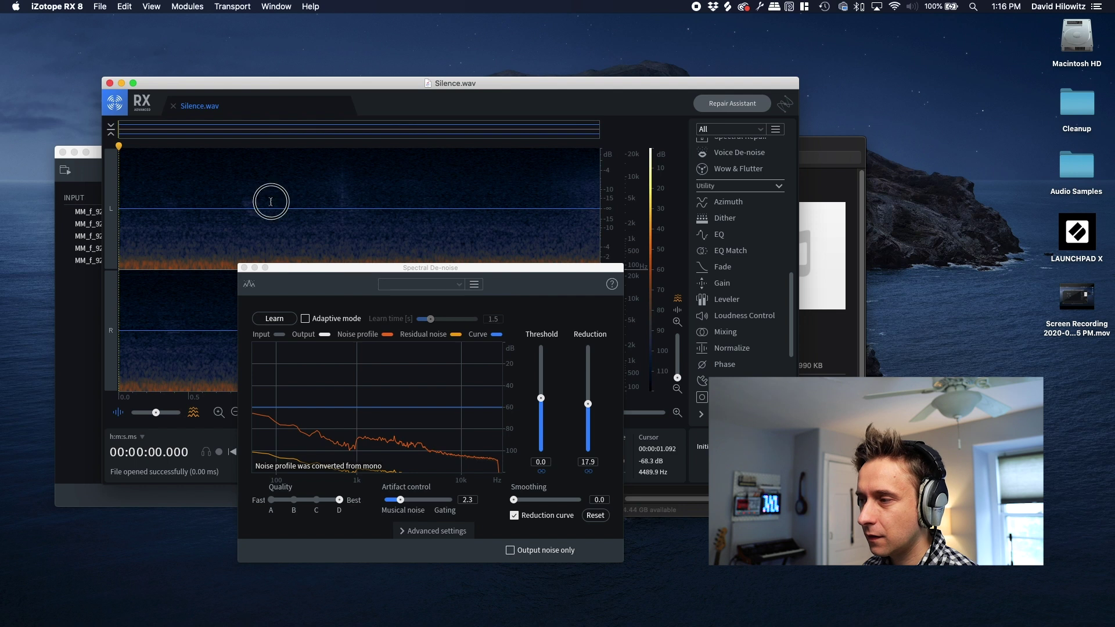
pyautogui.click(164, 258)
pyautogui.press('Home')
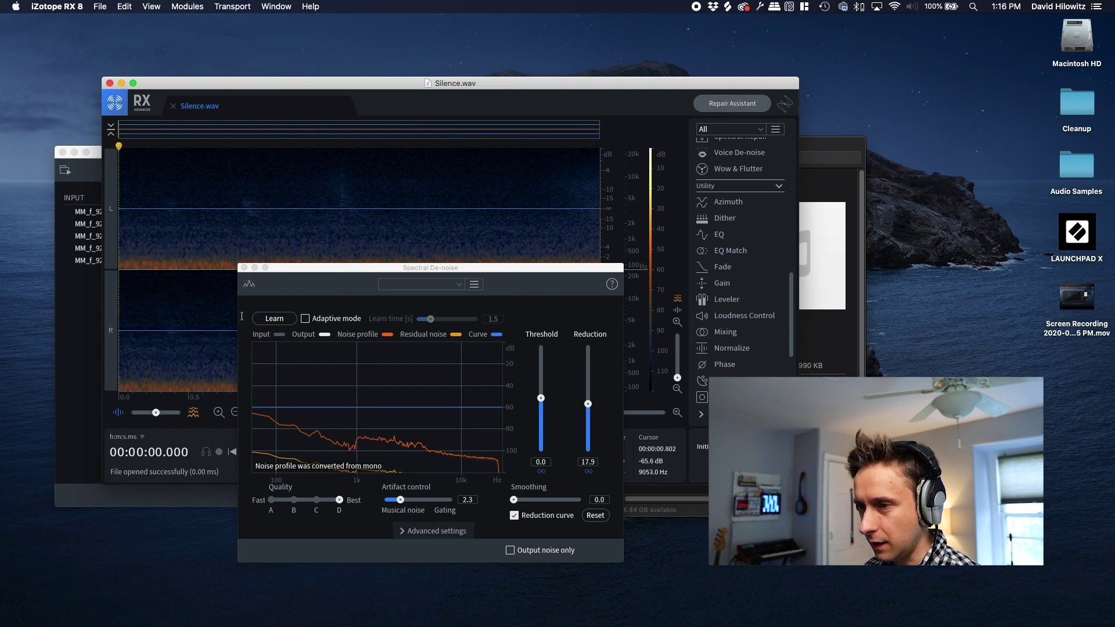
pyautogui.click(270, 321)
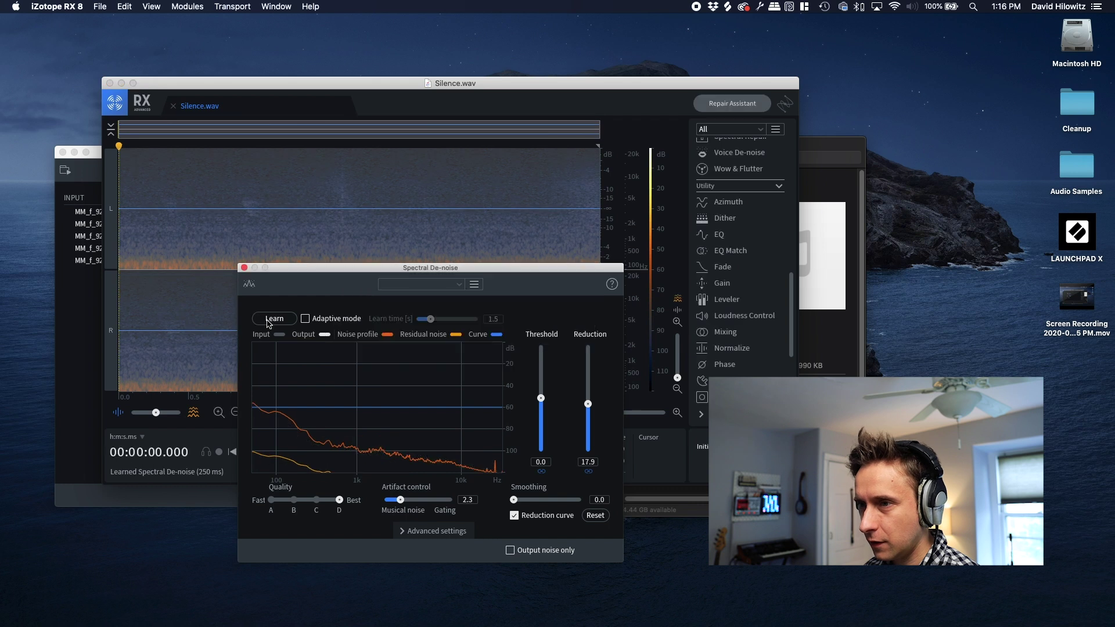
pyautogui.click(82, 321)
pyautogui.moveTo(433, 268); pyautogui.dragTo(419, 292)
# Keep original bit depth and White noise (TPDF) dither, add RX naming, output to Glockenspiel Hits
pyautogui.click(231, 293)
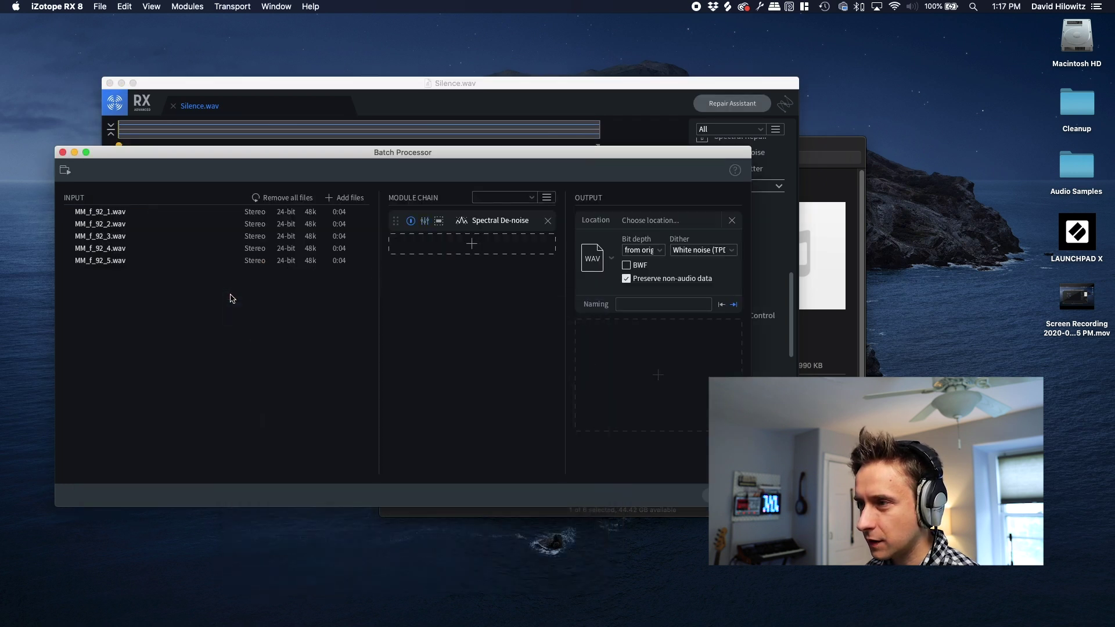
pyautogui.click(642, 255)
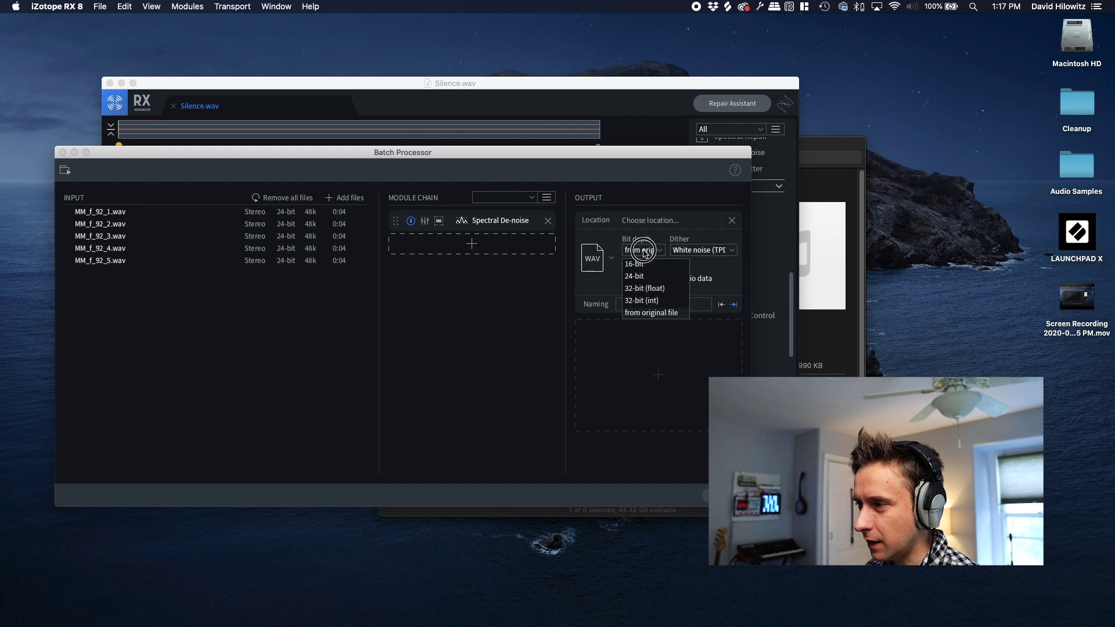
pyautogui.click(642, 251)
pyautogui.click(705, 250)
pyautogui.click(705, 251)
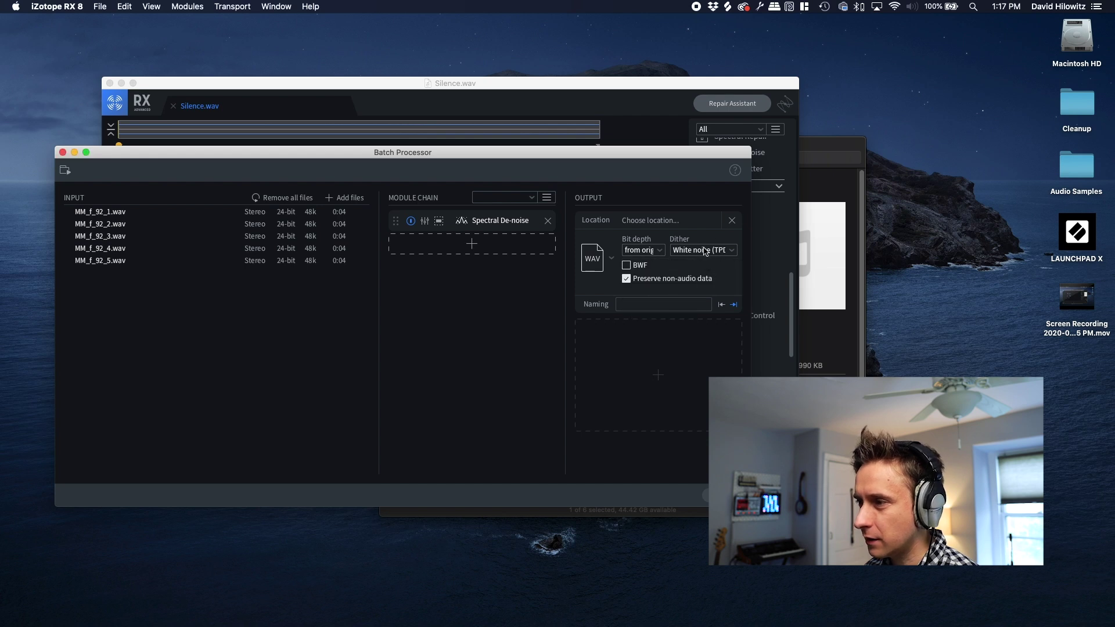
pyautogui.click(634, 304)
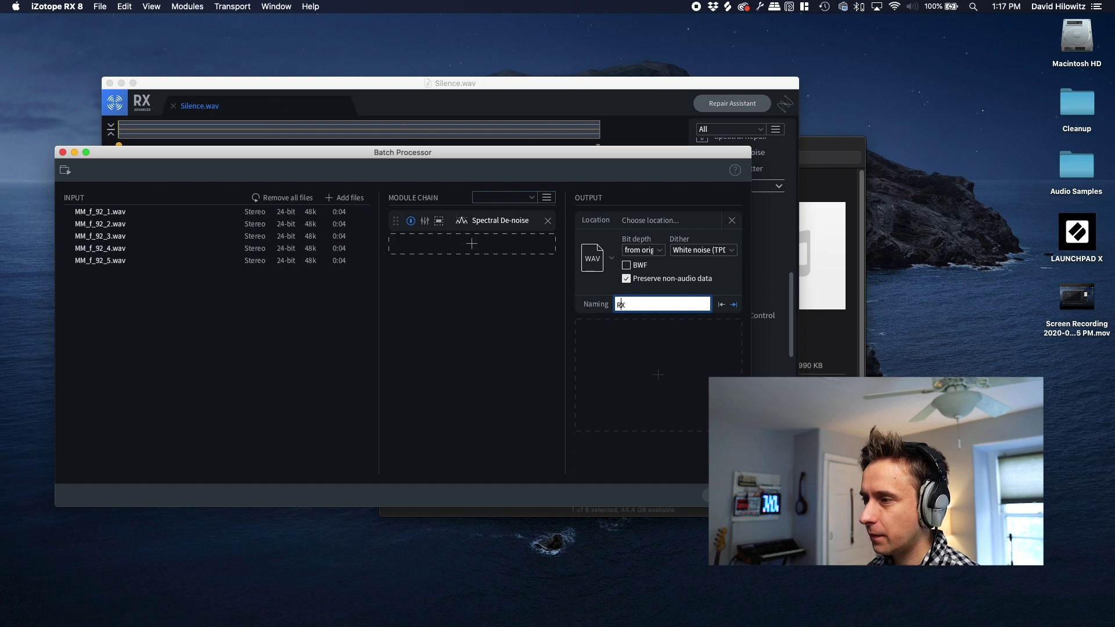
pyautogui.click(1076, 168)
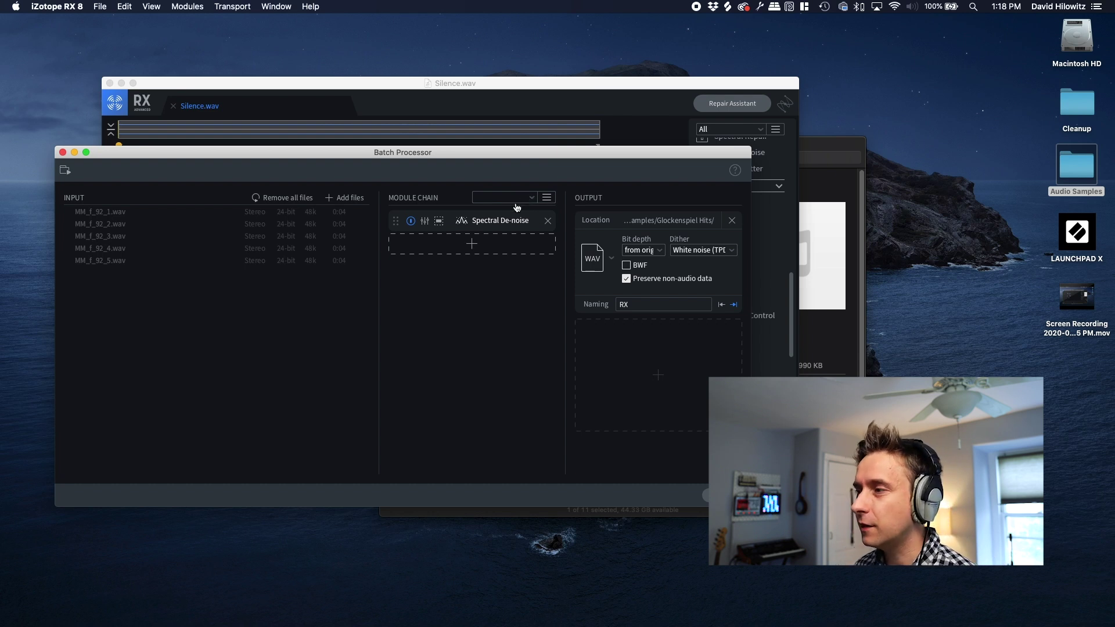
# Select the five new MM_f_92_1–5 RX.wav files in Glockenspiel Hits, then return to RX
pyautogui.click(839, 325)
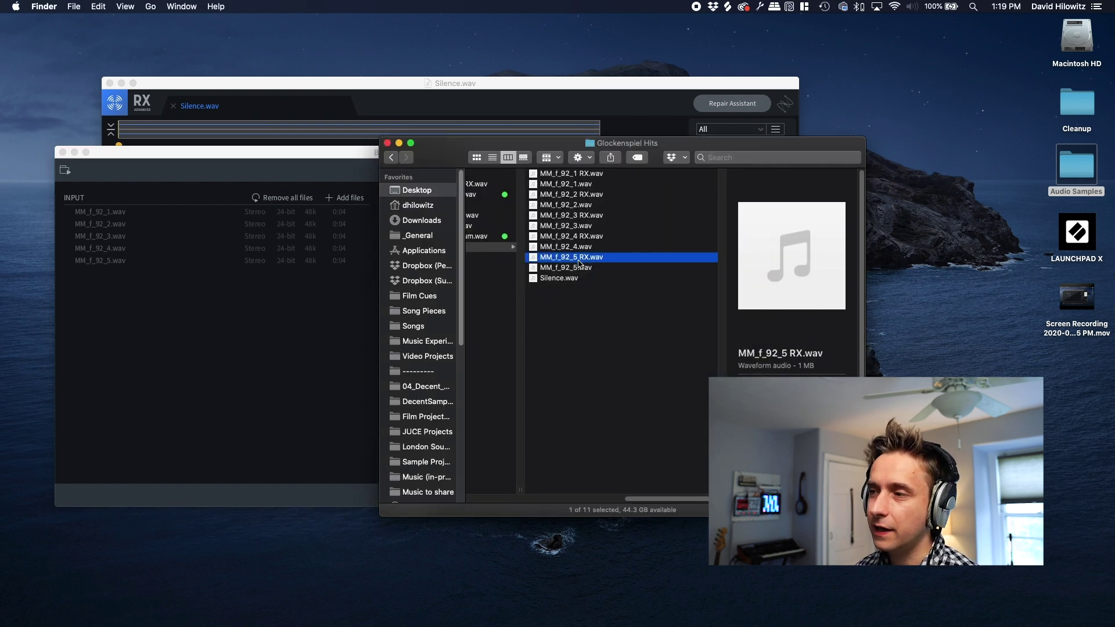
pyautogui.keyDown('super'); pyautogui.click(601, 236); pyautogui.keyUp('super')
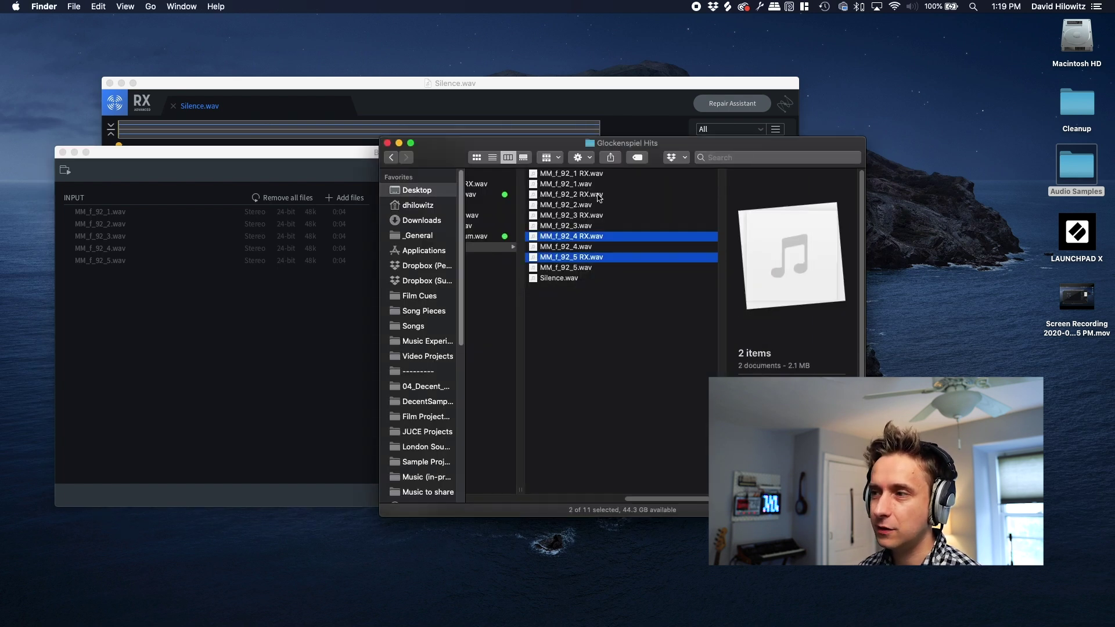
pyautogui.keyDown('super'); pyautogui.click(601, 216); pyautogui.keyUp('super')
pyautogui.keyDown('super'); pyautogui.click(599, 195); pyautogui.keyUp('super')
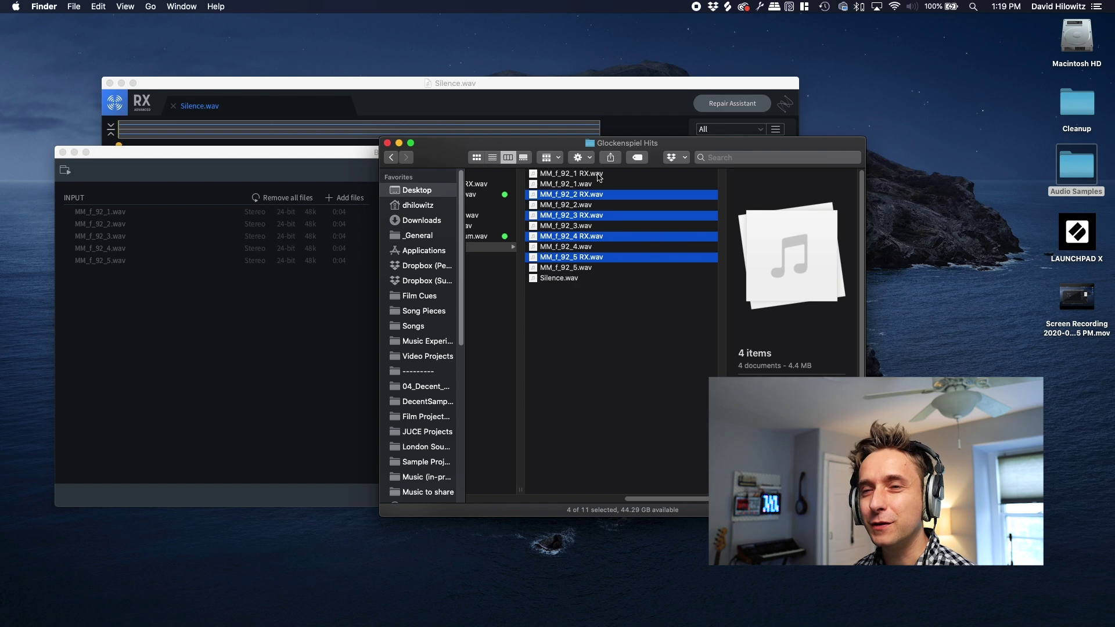
pyautogui.keyDown('super'); pyautogui.click(599, 175); pyautogui.keyUp('super')
pyautogui.click(175, 108)
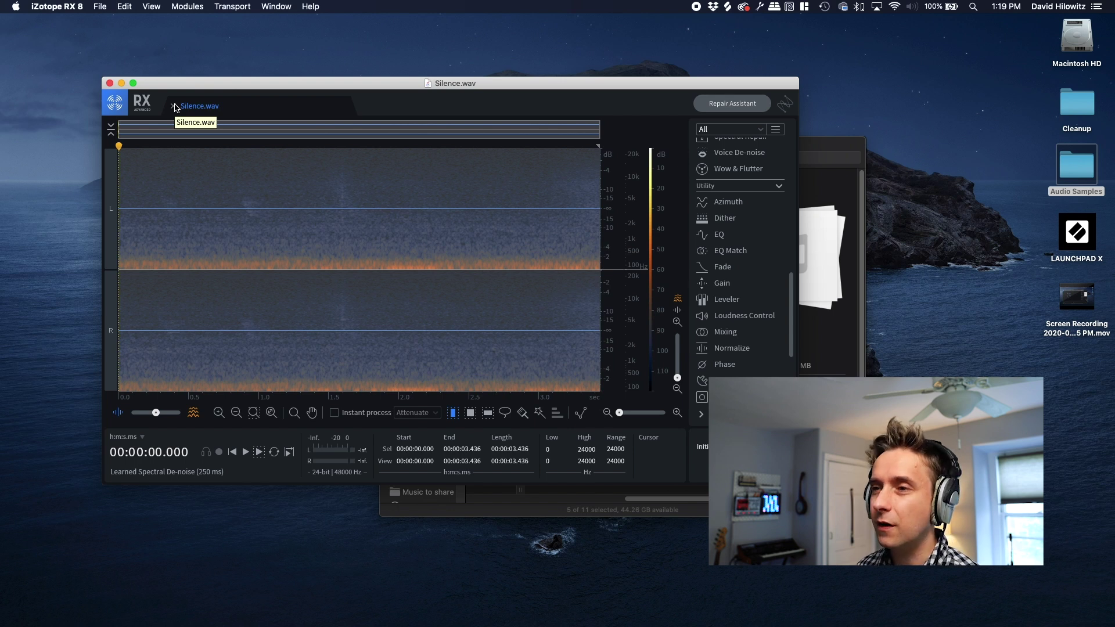
# Close Silence.wav in RX and return Finder to the Glockenspiel Hits folder
pyautogui.click(173, 107)
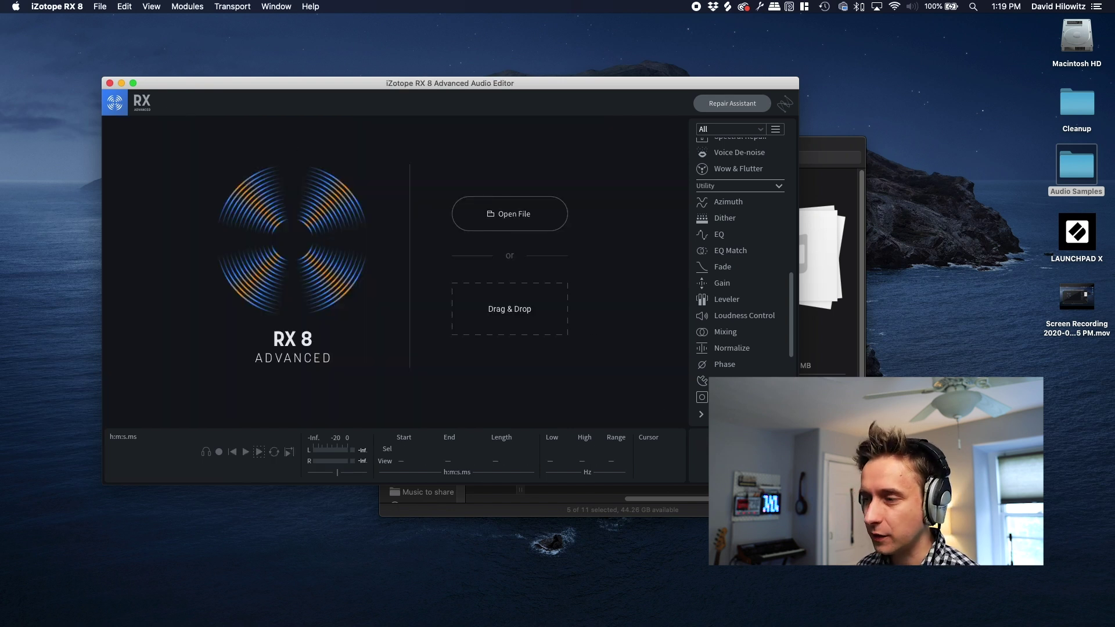
pyautogui.click(639, 508)
pyautogui.click(548, 323)
pyautogui.press('Left')
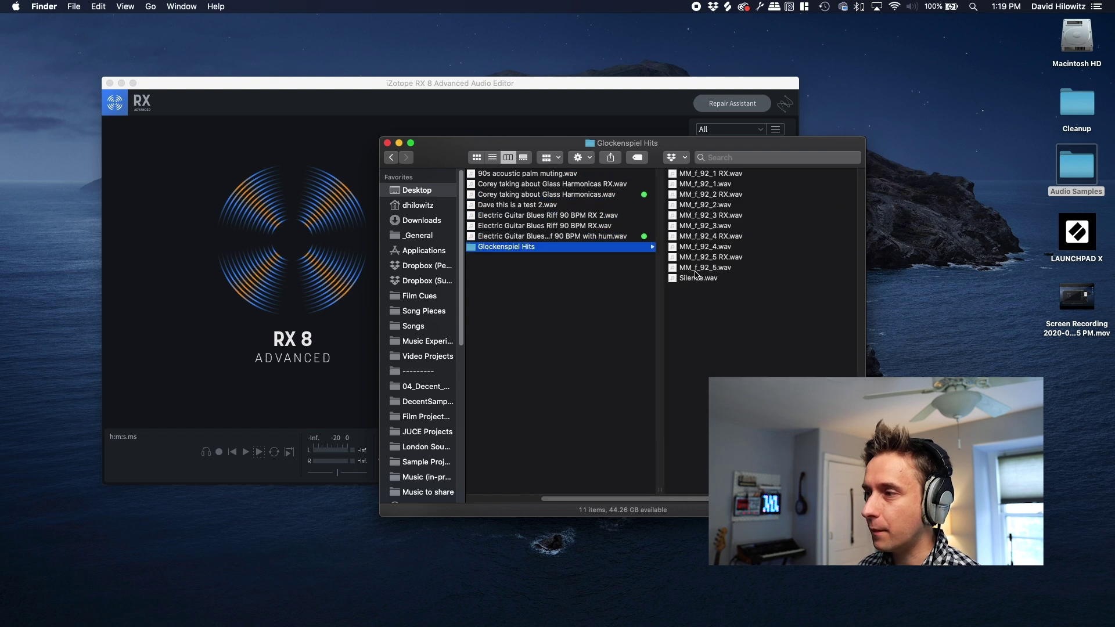
# Open the original MM_f_92_1–5.wav samples in RX as tabs and view MM_f_92_2.wav
pyautogui.click(694, 268)
pyautogui.keyDown('super'); pyautogui.click(578, 247); pyautogui.keyUp('super')
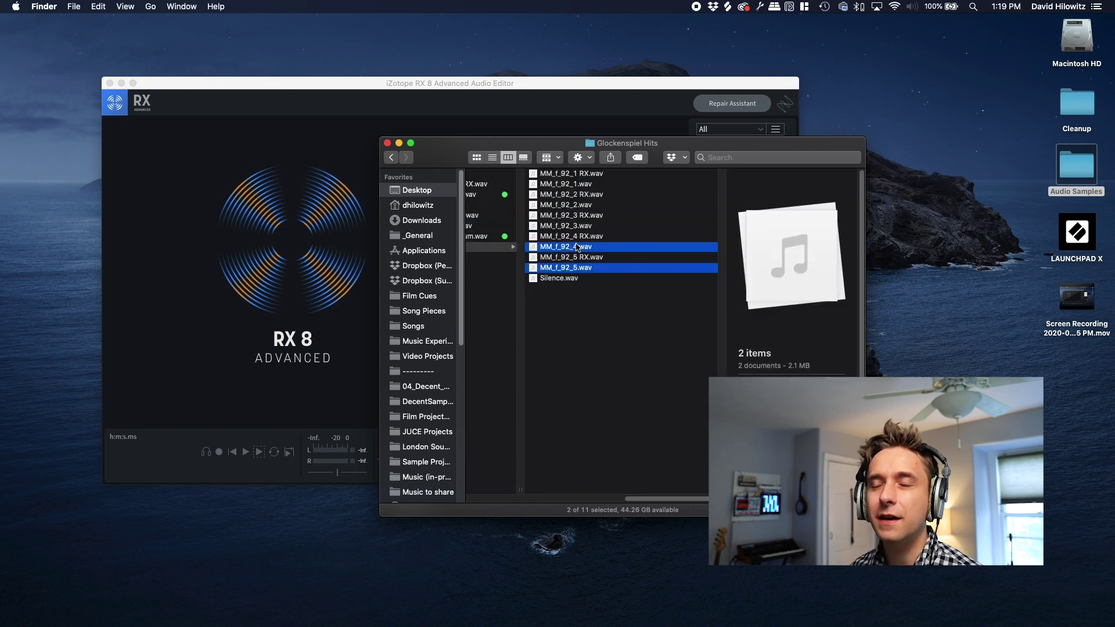
pyautogui.keyDown('super'); pyautogui.click(577, 226); pyautogui.keyUp('super')
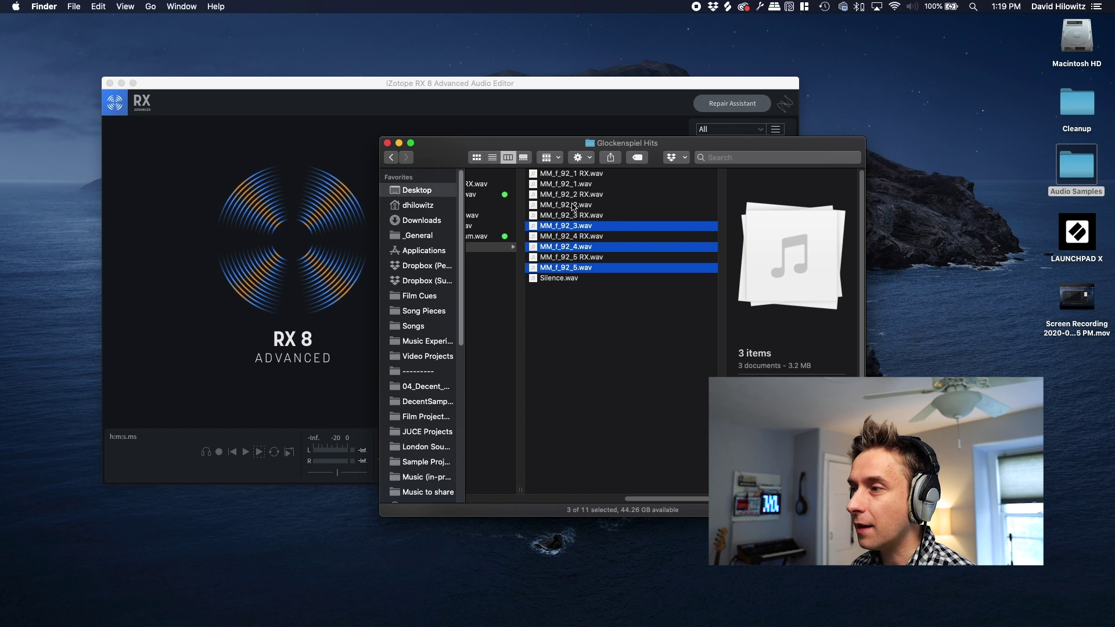
pyautogui.keyDown('super'); pyautogui.click(576, 205); pyautogui.keyUp('super')
pyautogui.keyDown('super'); pyautogui.click(578, 184); pyautogui.keyUp('super')
pyautogui.moveTo(595, 189); pyautogui.dragTo(238, 227)
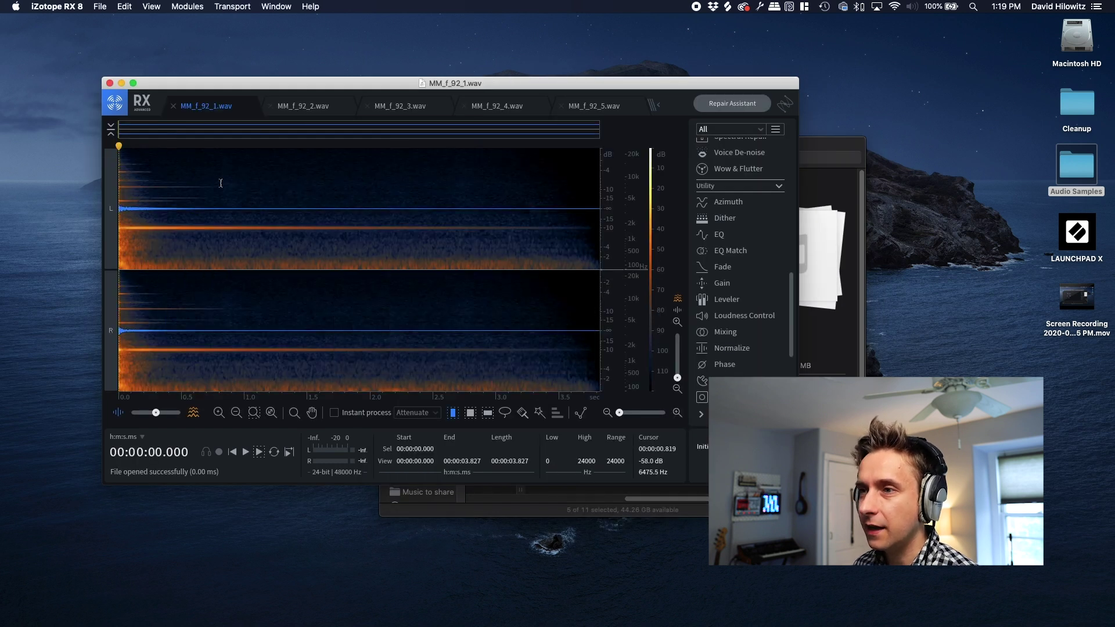
pyautogui.click(308, 108)
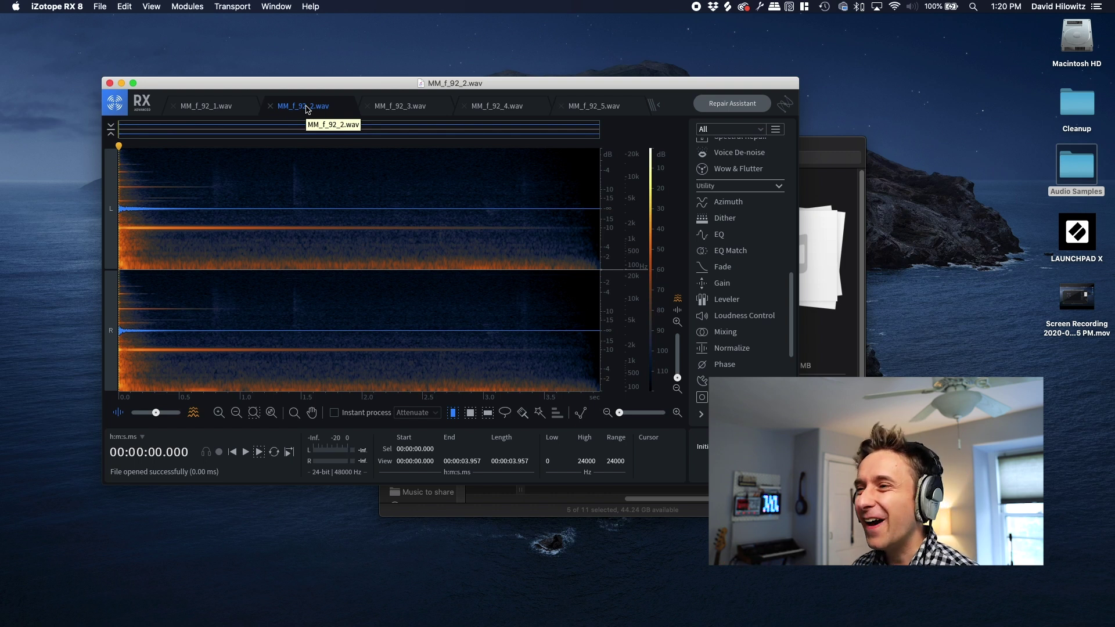
# Play MM_f_92_1.wav from 1.837 s, stop it, then combine all five files in Composite View
pyautogui.click(205, 107)
pyautogui.click(350, 241)
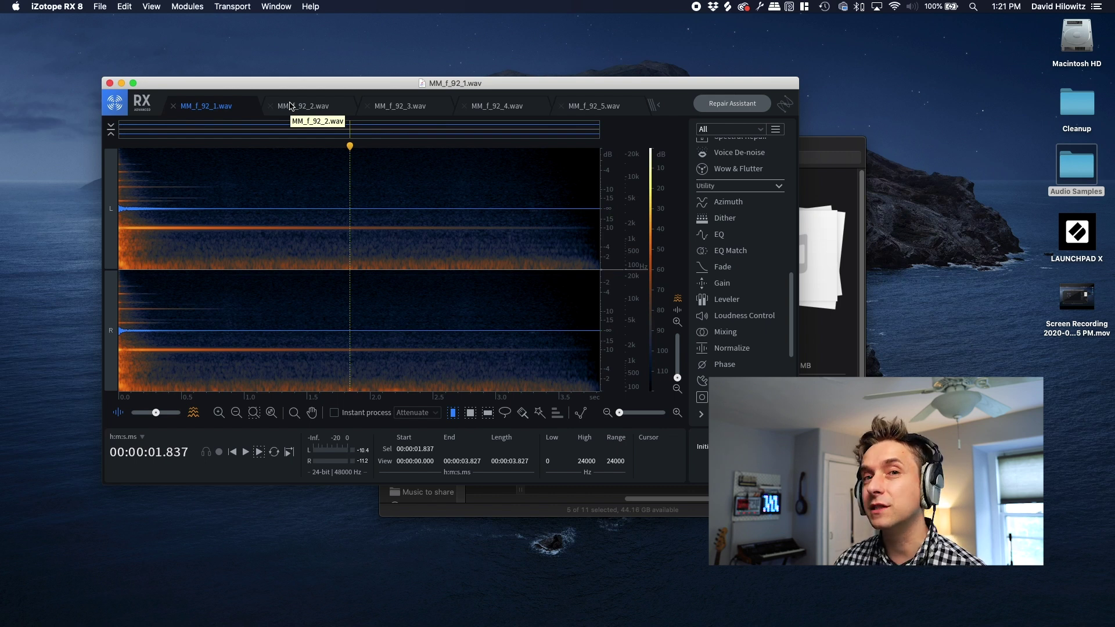
pyautogui.press('space')
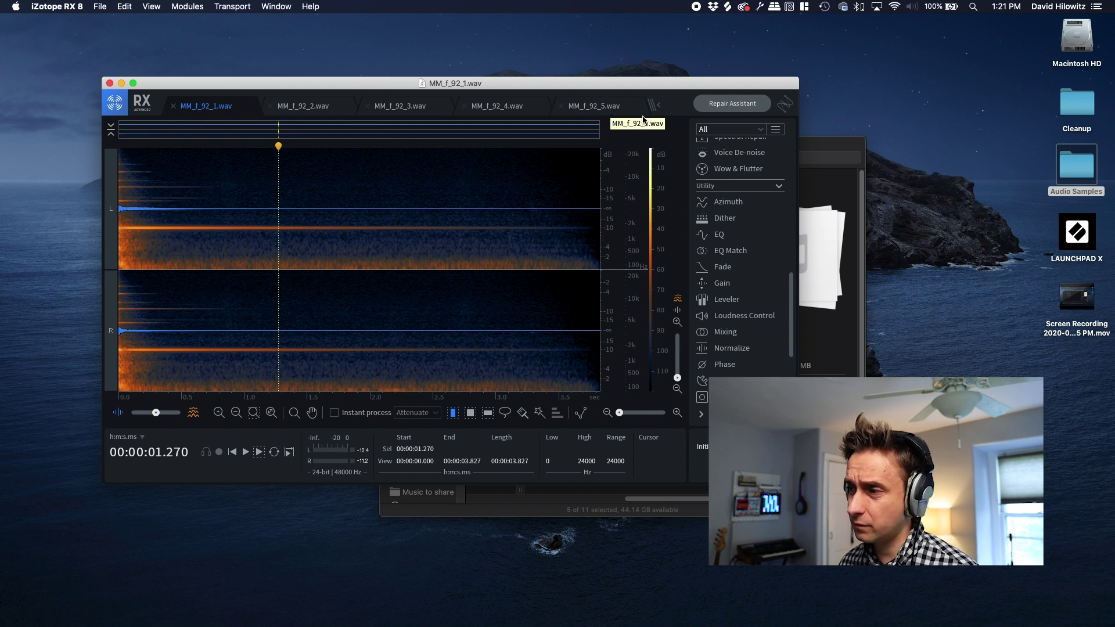
pyautogui.scroll(-3, 752, 345)
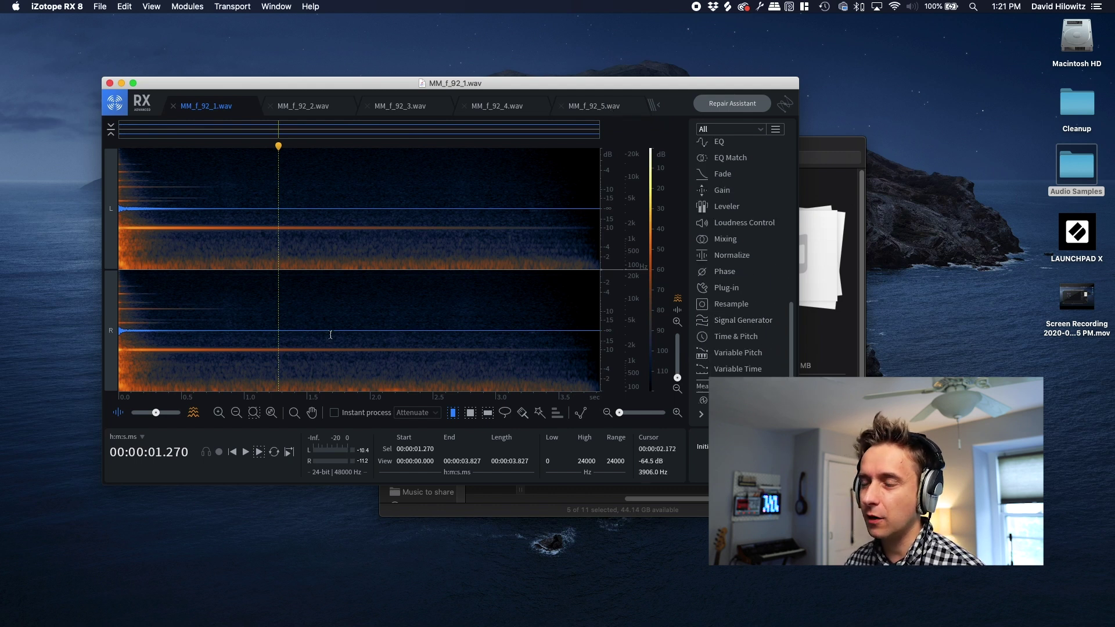
pyautogui.click(303, 107)
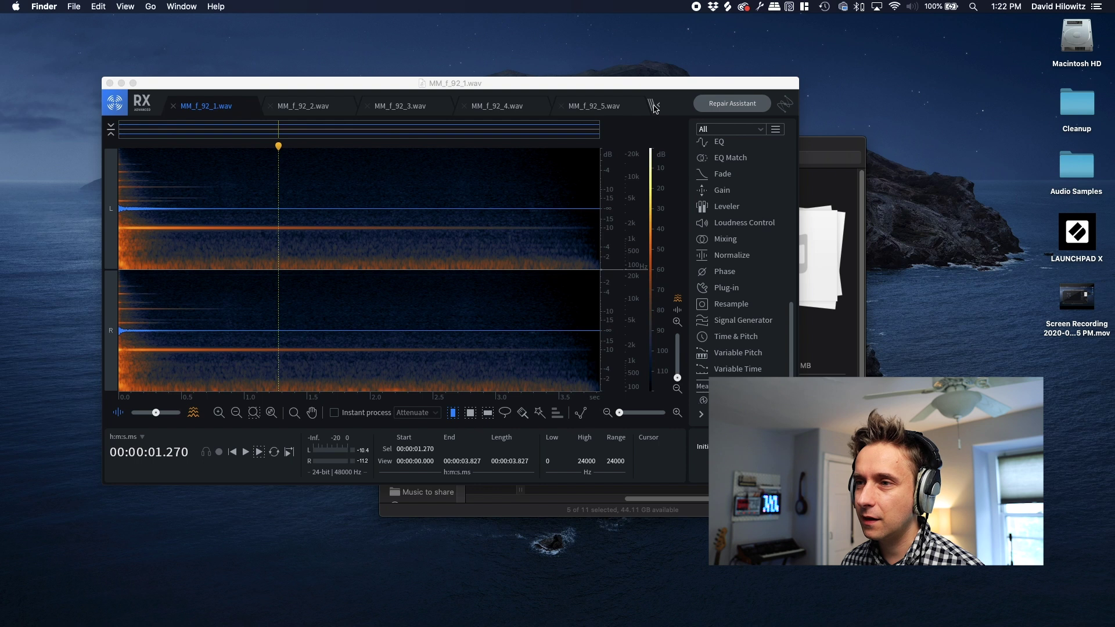
pyautogui.click(654, 106)
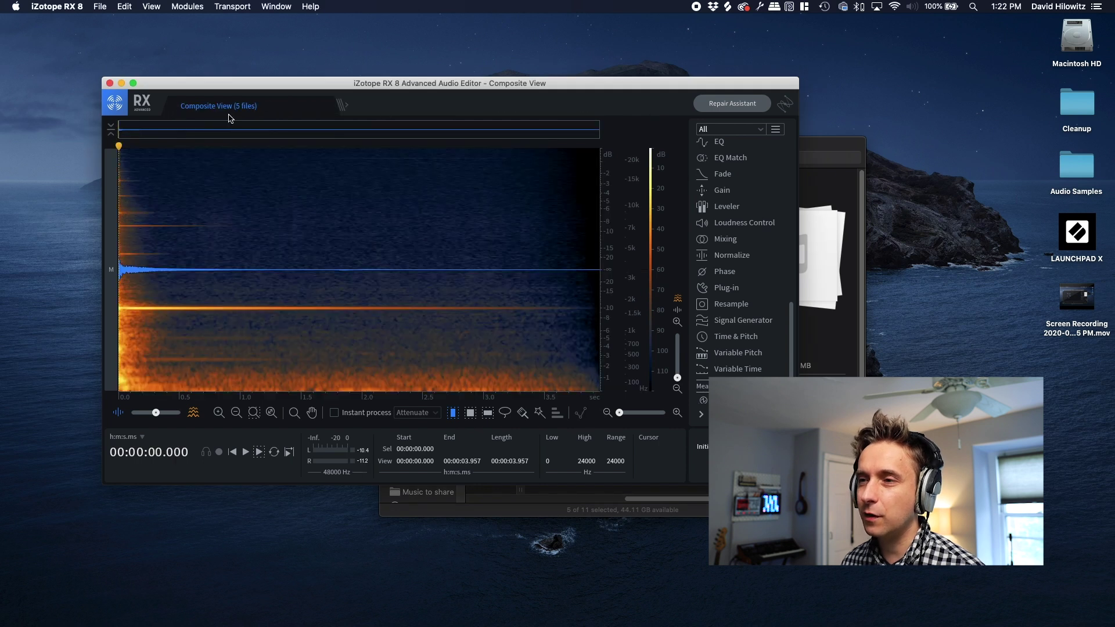
# Open Spectral De-noise on the five-file composite and position its window beside the spectrogram
pyautogui.click(334, 248)
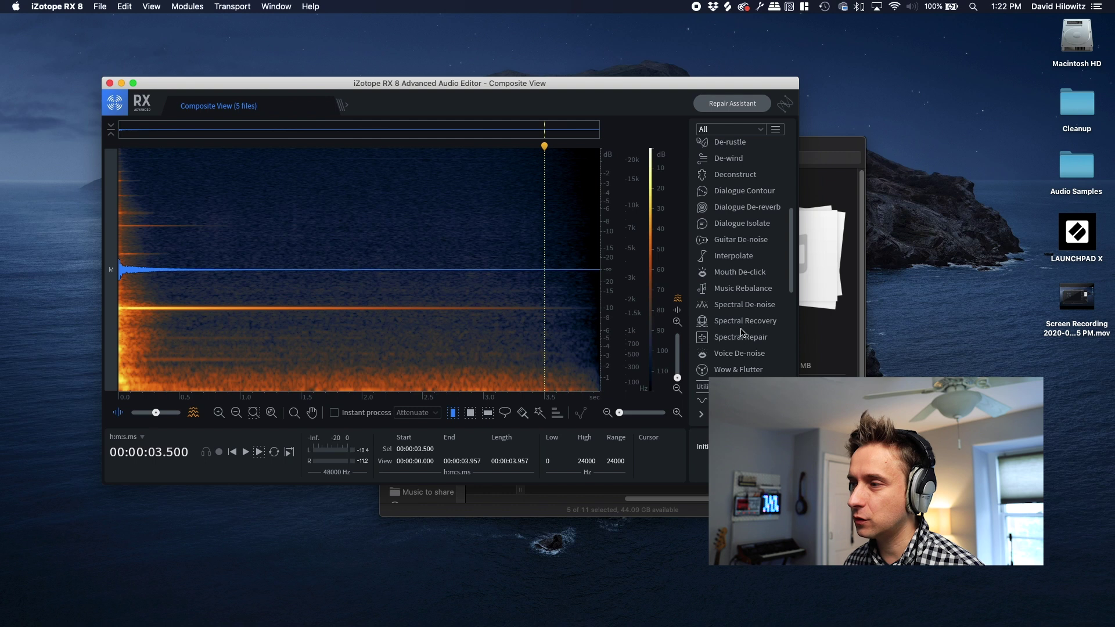
pyautogui.click(741, 308)
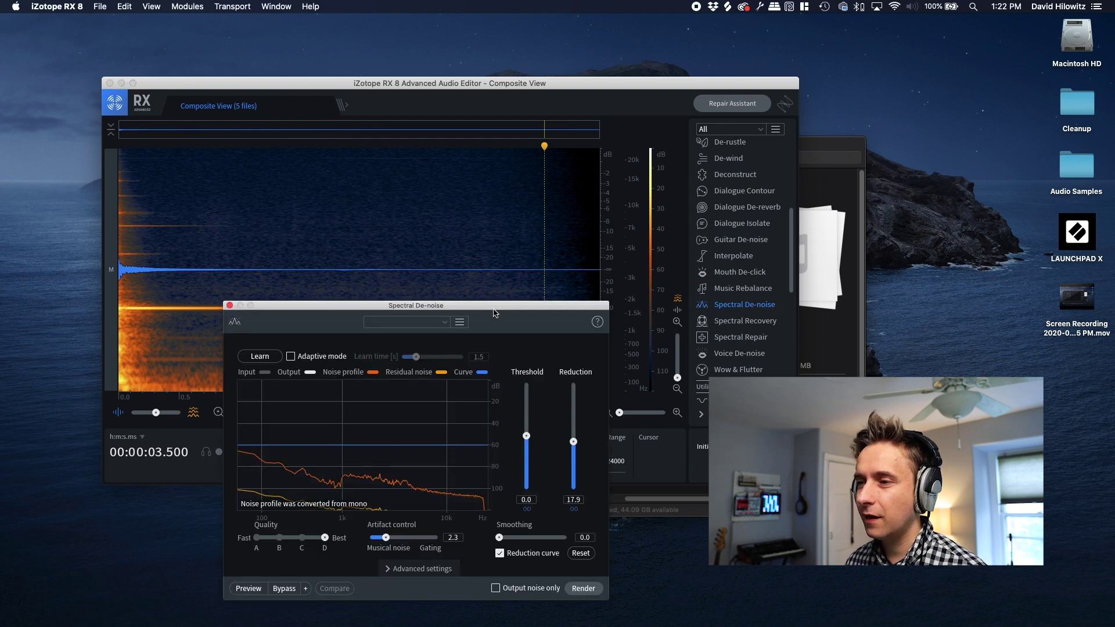
pyautogui.moveTo(497, 306); pyautogui.dragTo(493, 136)
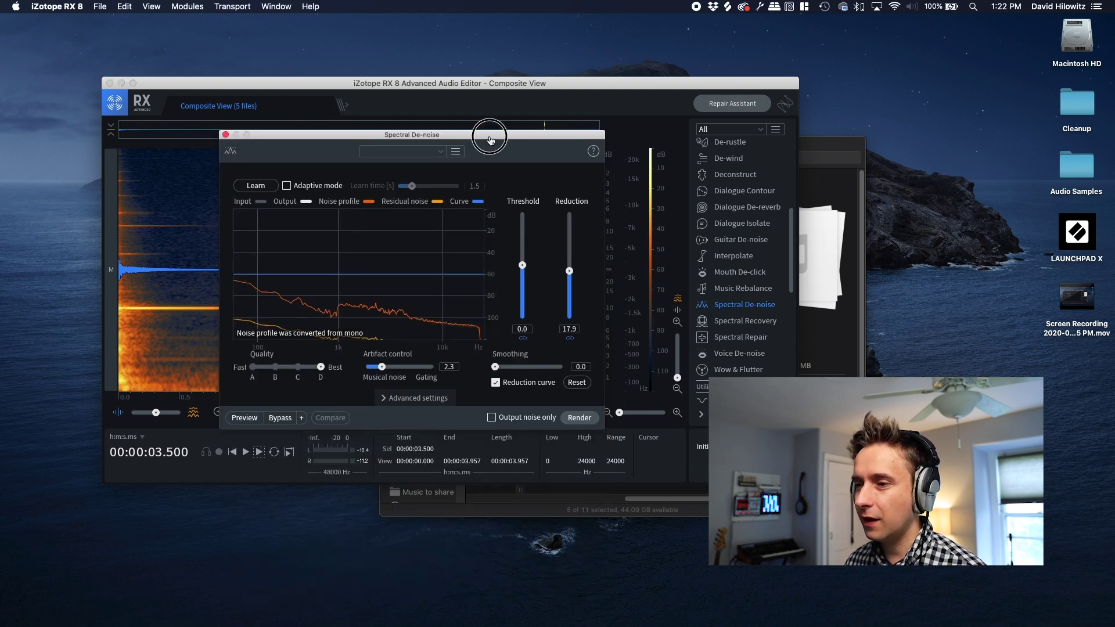
pyautogui.click(258, 186)
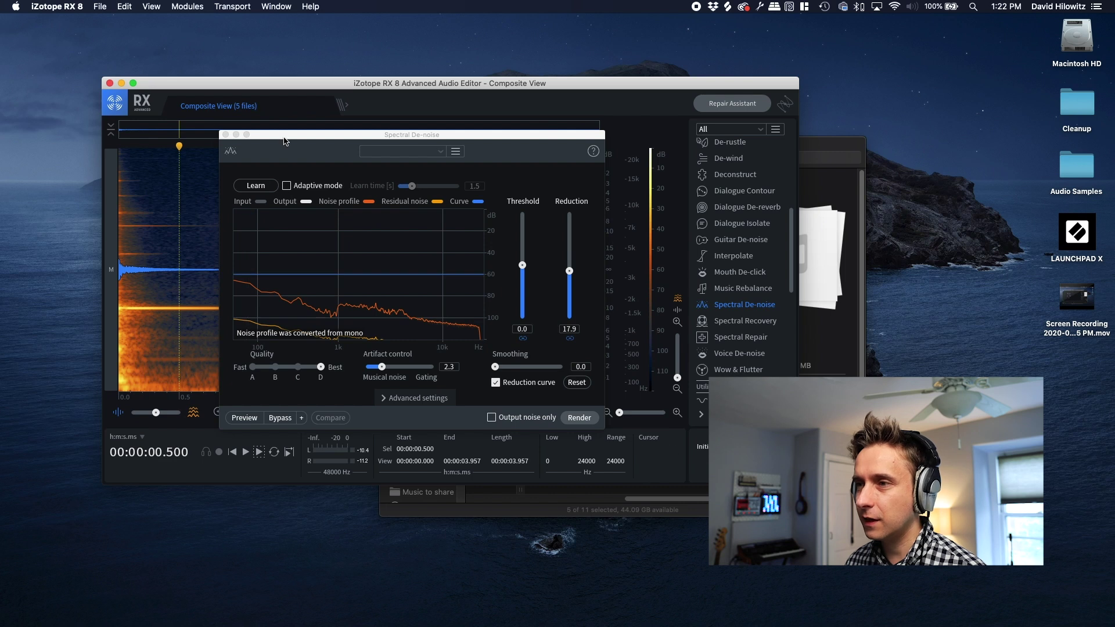
pyautogui.moveTo(302, 137); pyautogui.dragTo(378, 275)
# Open Silence.wav, learn its noise profile in Spectral De-noise, then close Silence.wav
pyautogui.click(720, 459)
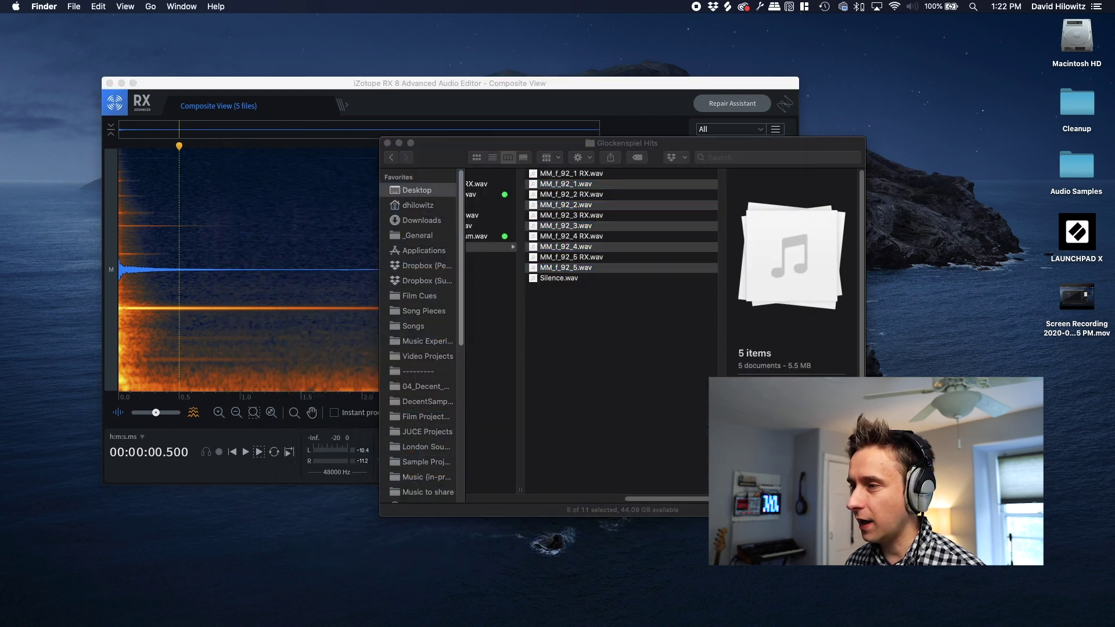
pyautogui.press('Left')
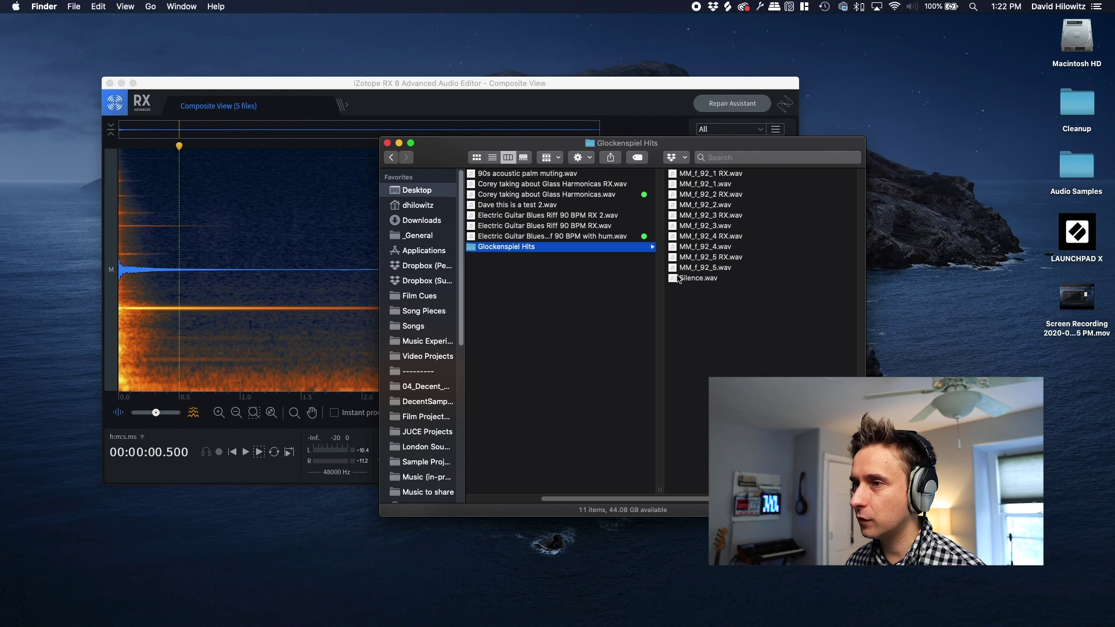
pyautogui.moveTo(678, 279); pyautogui.dragTo(450, 108)
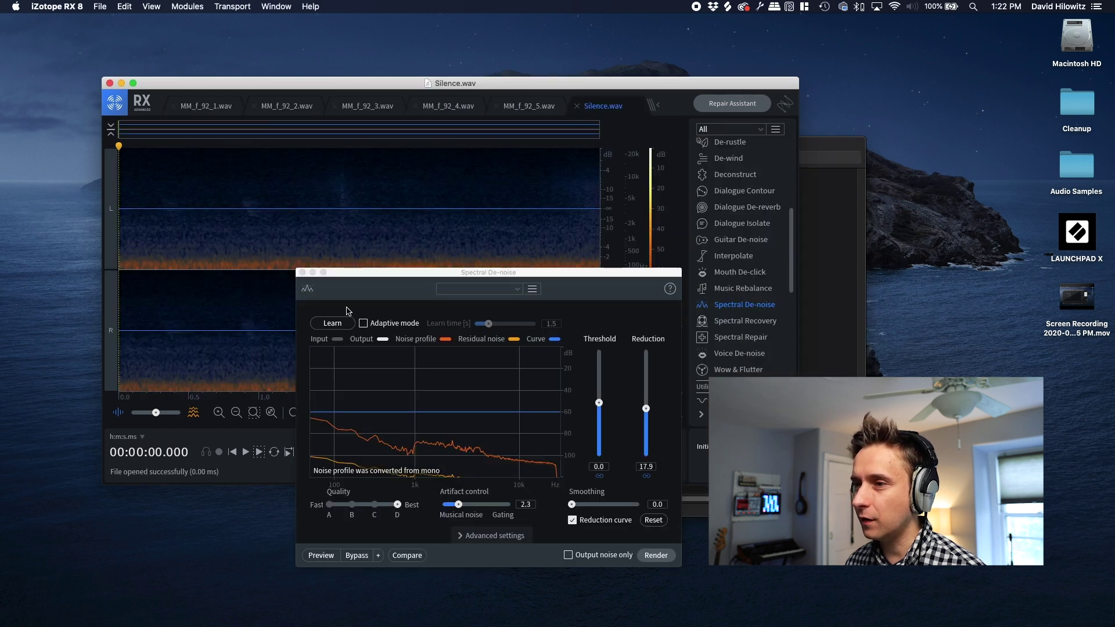
pyautogui.click(332, 325)
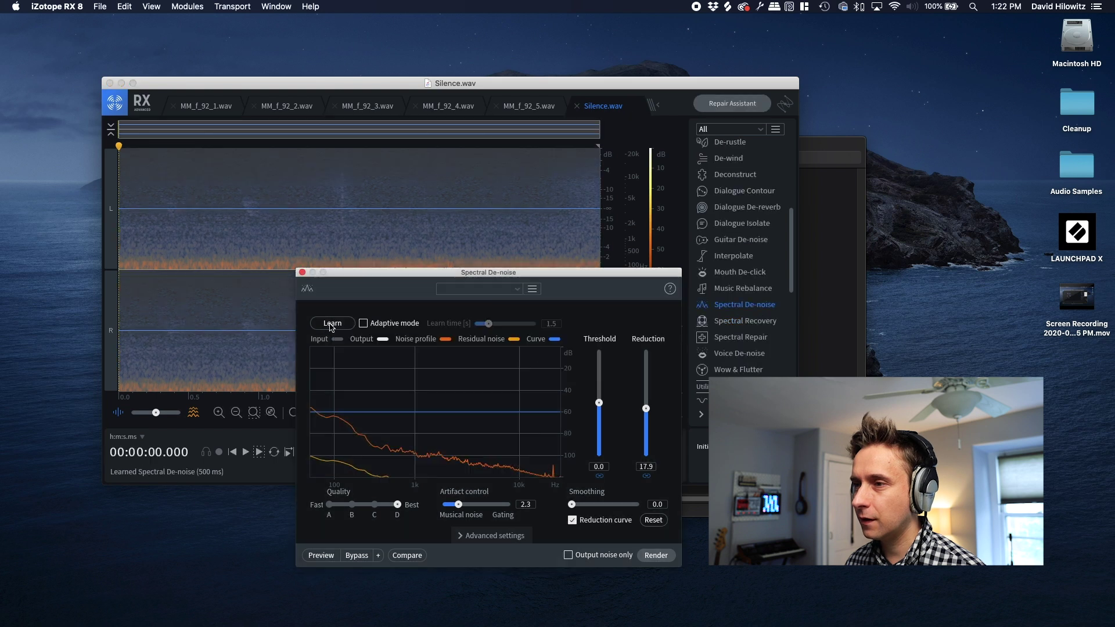
pyautogui.click(473, 200)
# Return to the five-sample composite and render Spectral De-noise across it
pyautogui.click(578, 106)
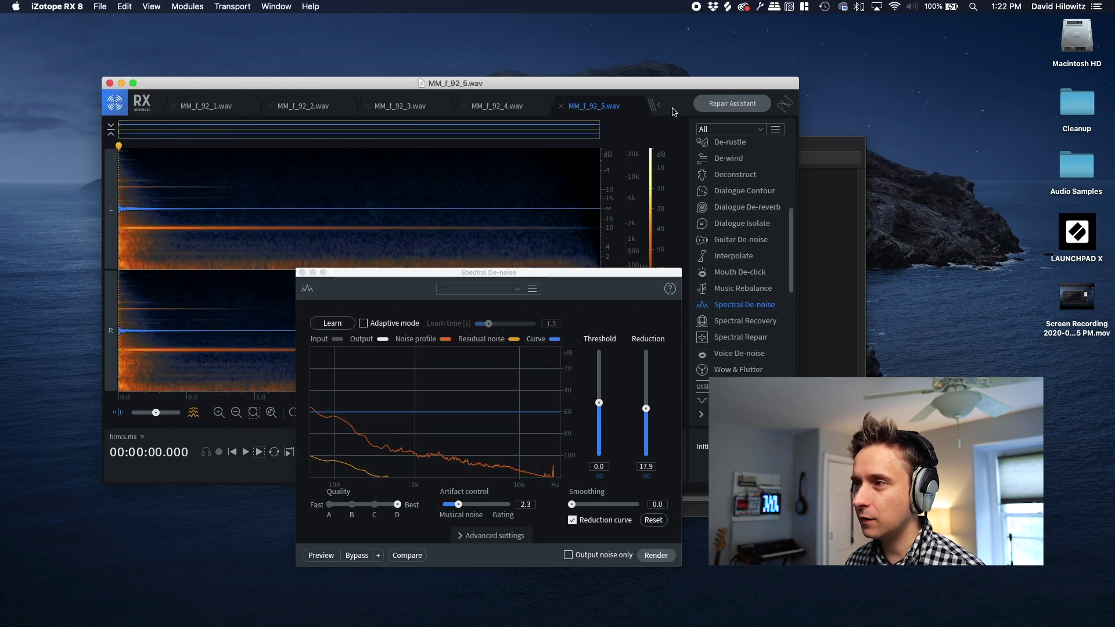
pyautogui.click(657, 106)
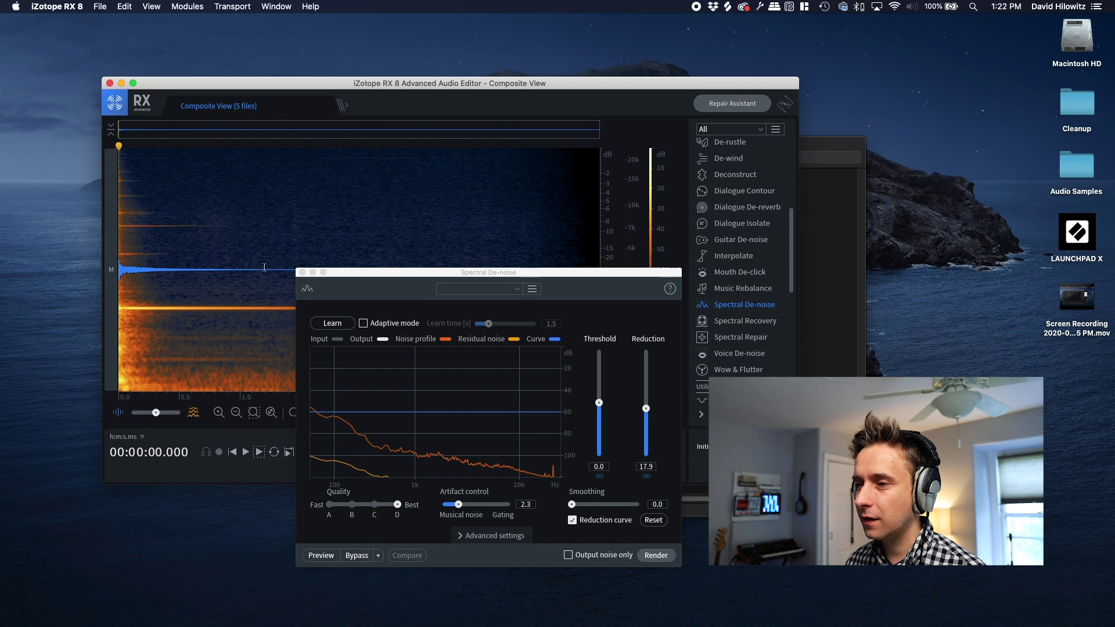
pyautogui.click(232, 203)
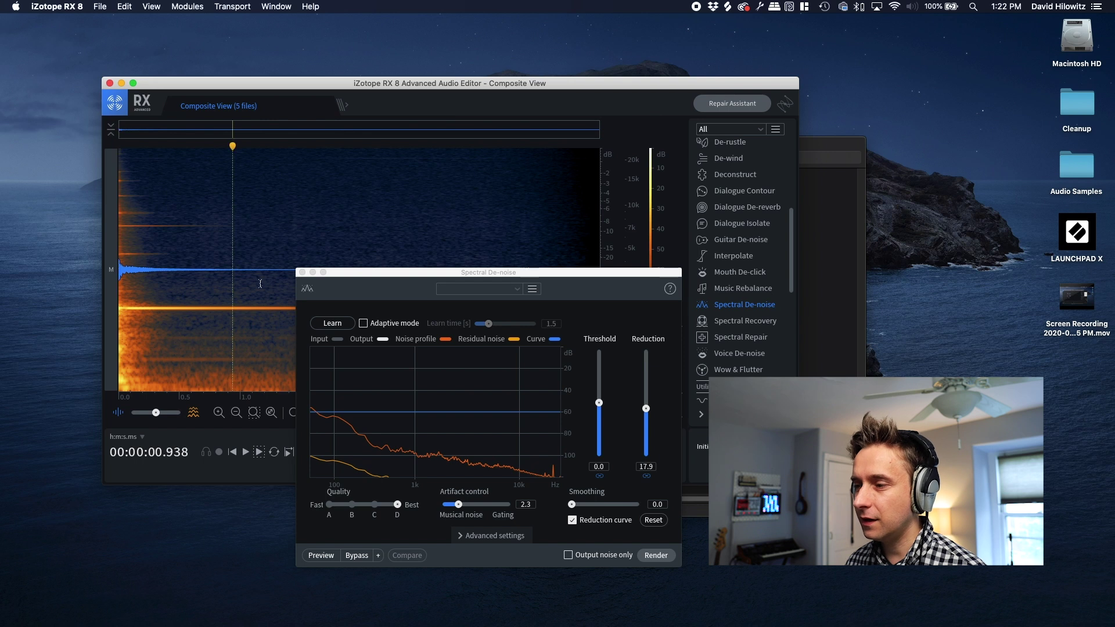
pyautogui.click(655, 556)
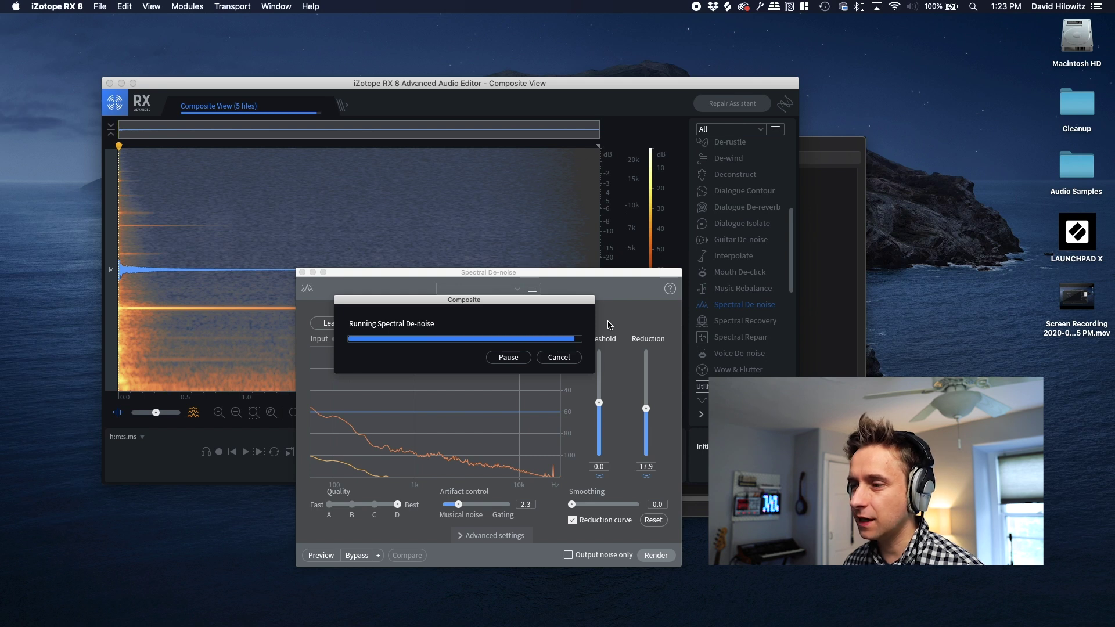
# Leave Composite View and play the denoised MM_f_92_1.wav from its start
pyautogui.click(302, 273)
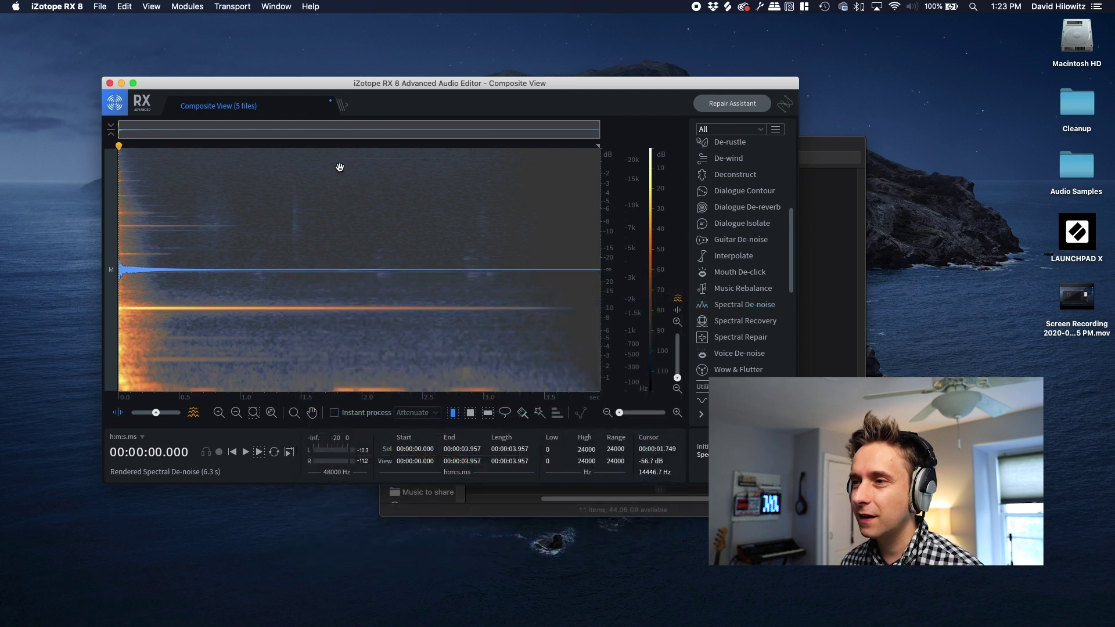
pyautogui.click(343, 105)
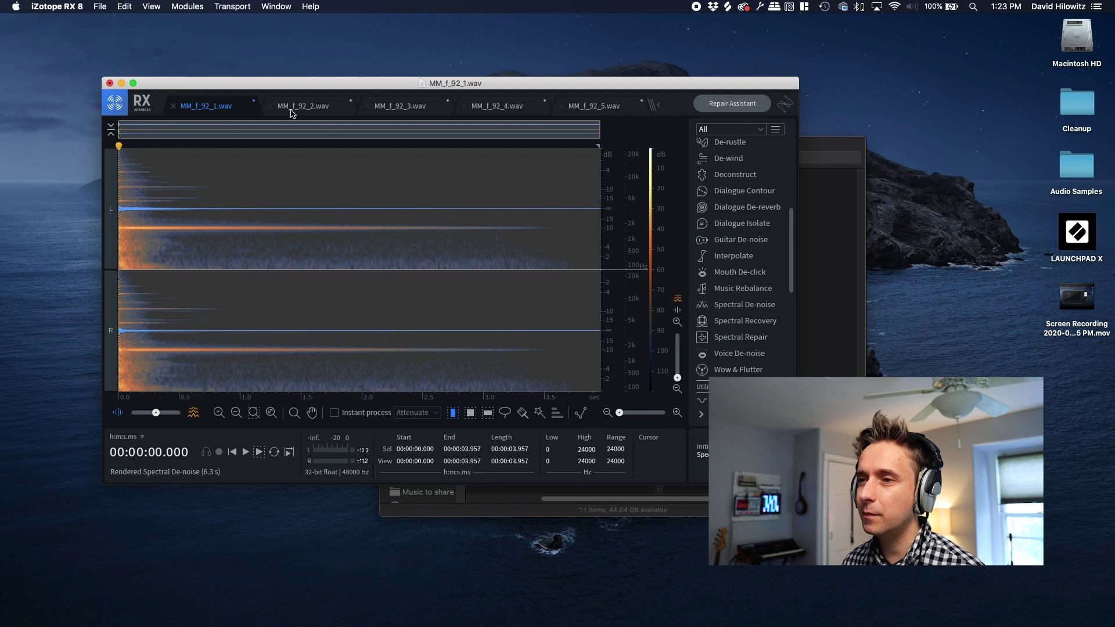
pyautogui.click(253, 221)
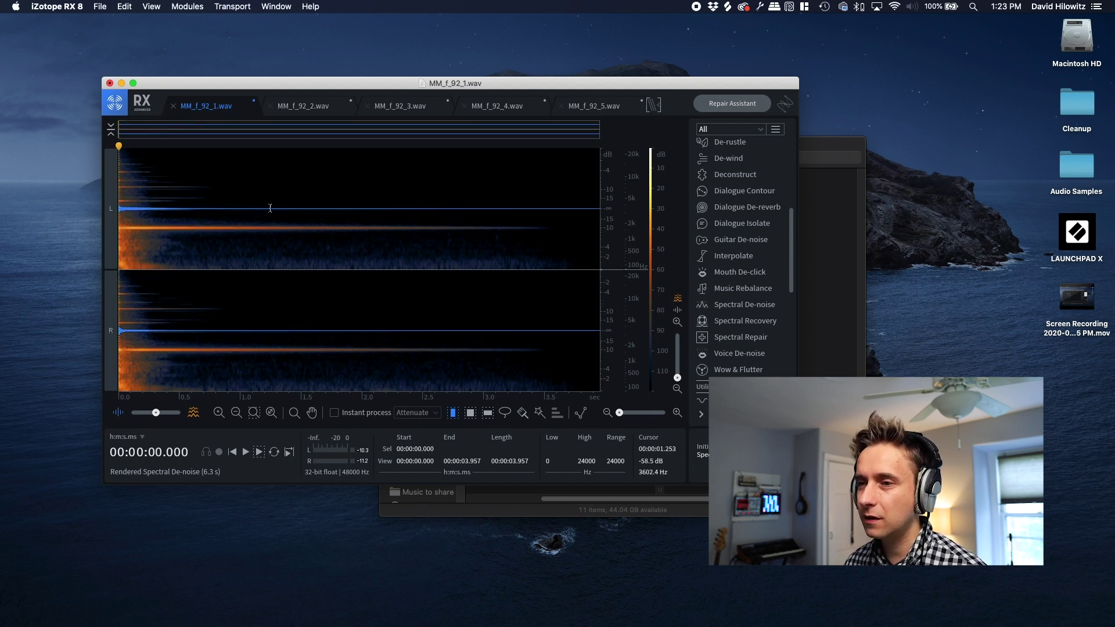
pyautogui.press('Home')
pyautogui.press('space')
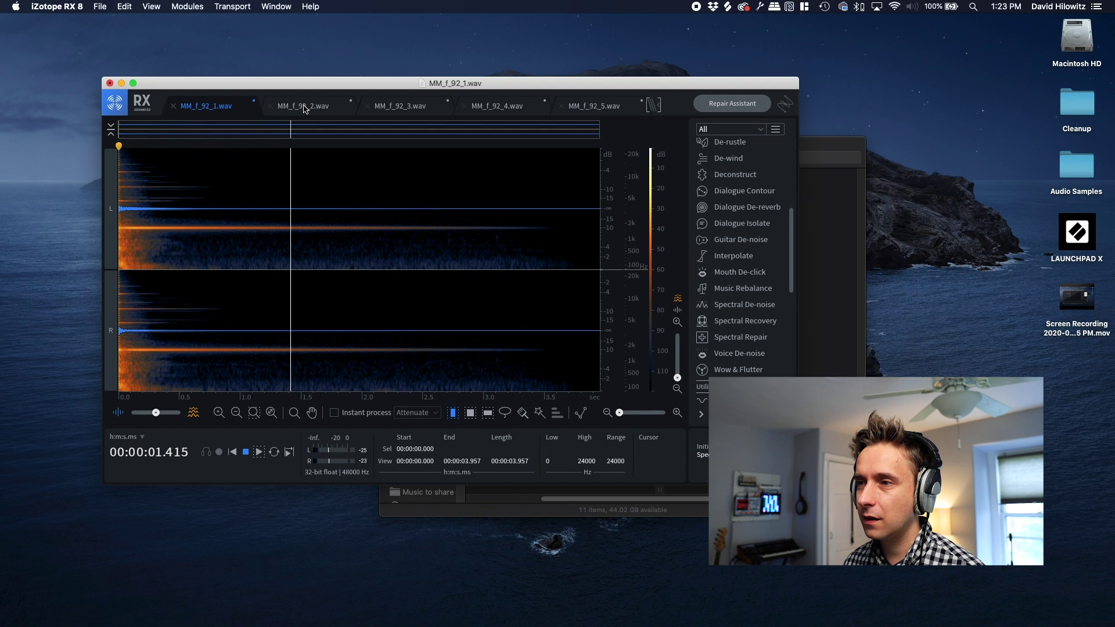
# Play the denoised MM_f_92_2.wav and stop it
pyautogui.click(305, 107)
pyautogui.press('space')
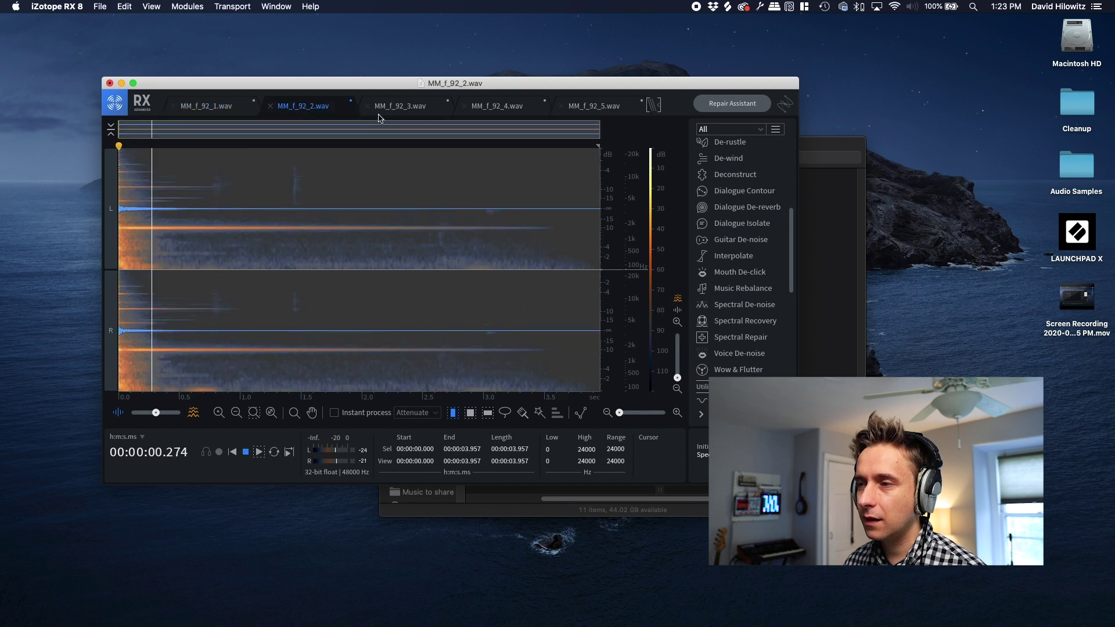
pyautogui.press('space')
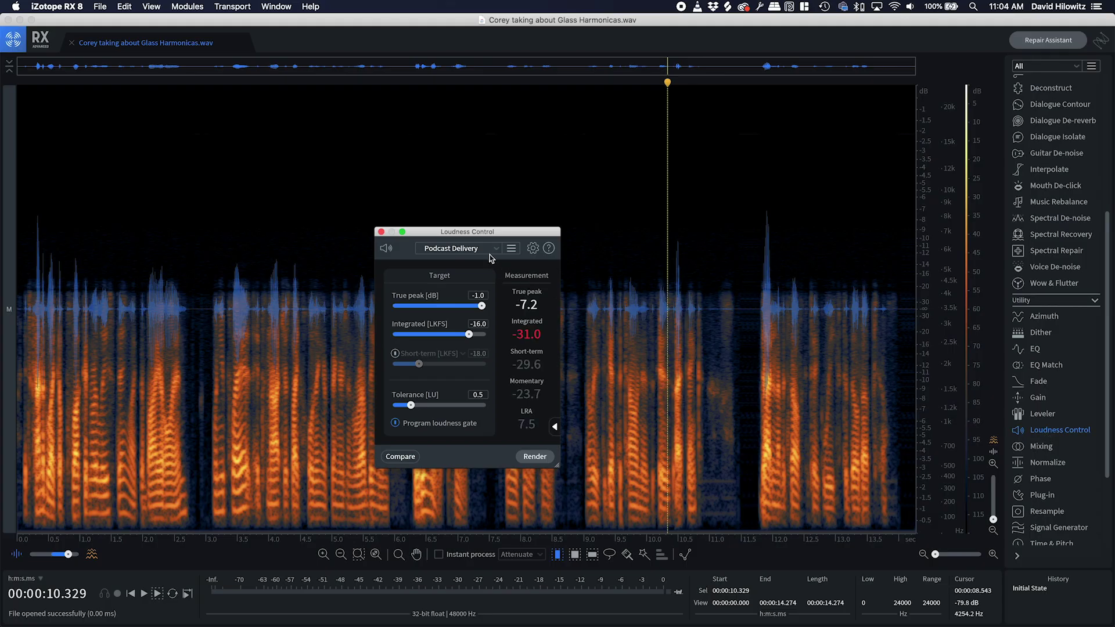
# Render Loudness Control's Podcast Delivery preset (−16 LKFS, −1 dB true peak), then favour the waveform display
pyautogui.click(489, 253)
pyautogui.click(464, 300)
pyautogui.click(541, 459)
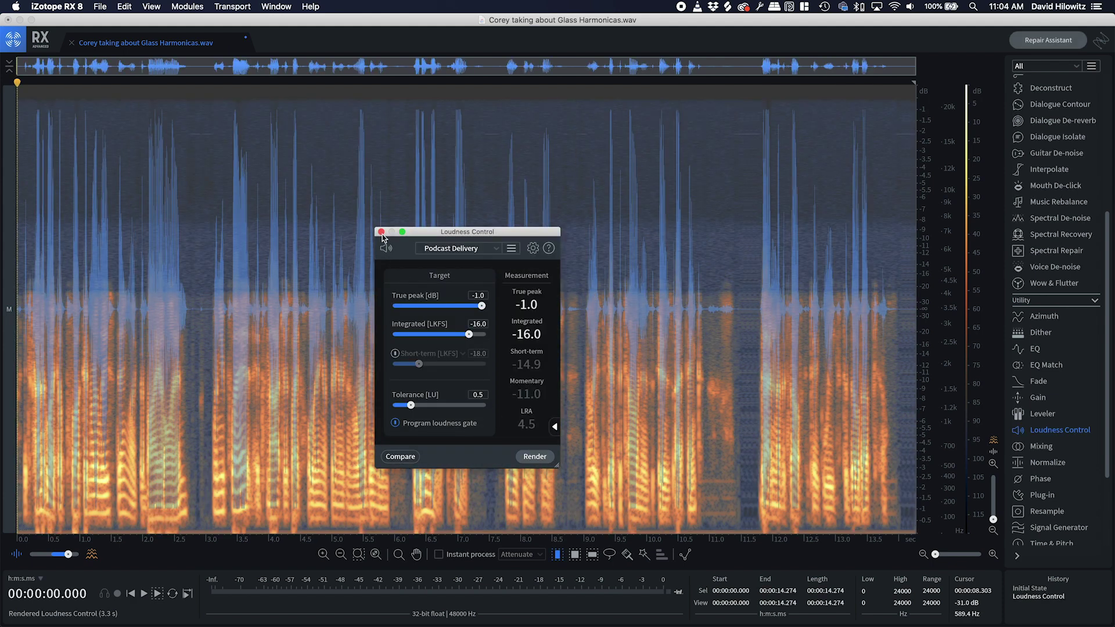
pyautogui.press('Escape')
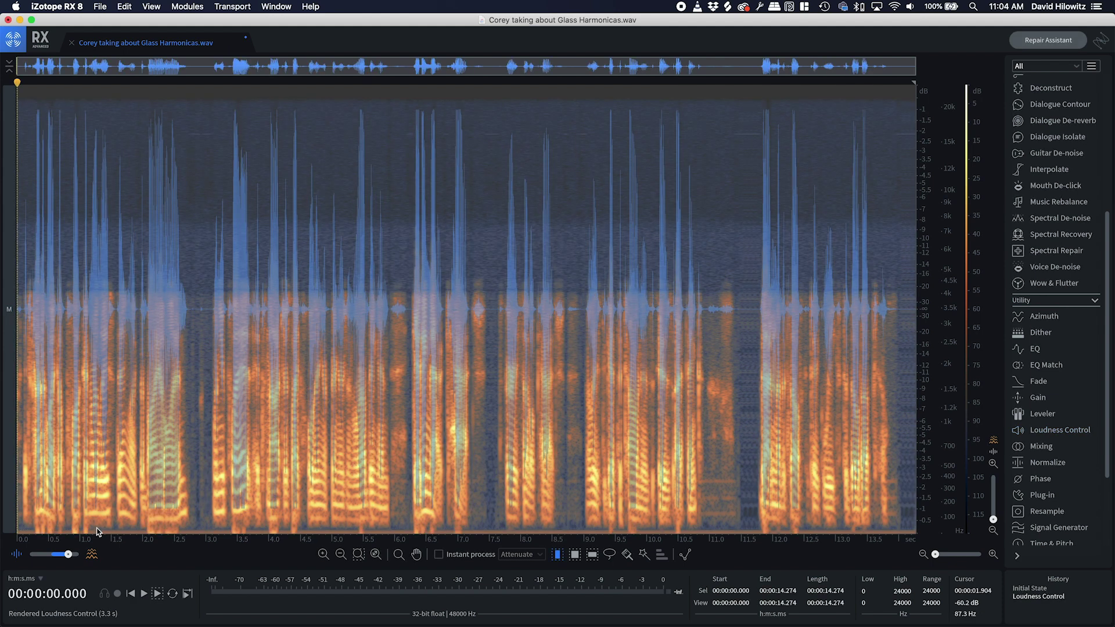
pyautogui.click(57, 555)
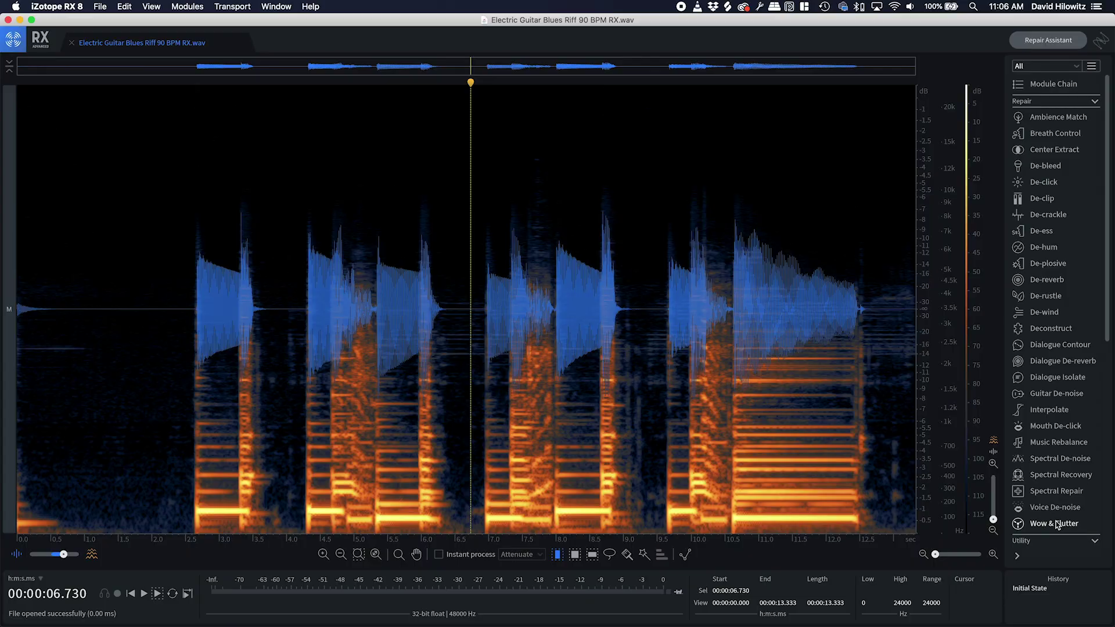
# Load Wow & Flutter's Subtle Wow Removal preset and drop Sensitivity to 6.6
pyautogui.click(1053, 524)
pyautogui.click(491, 264)
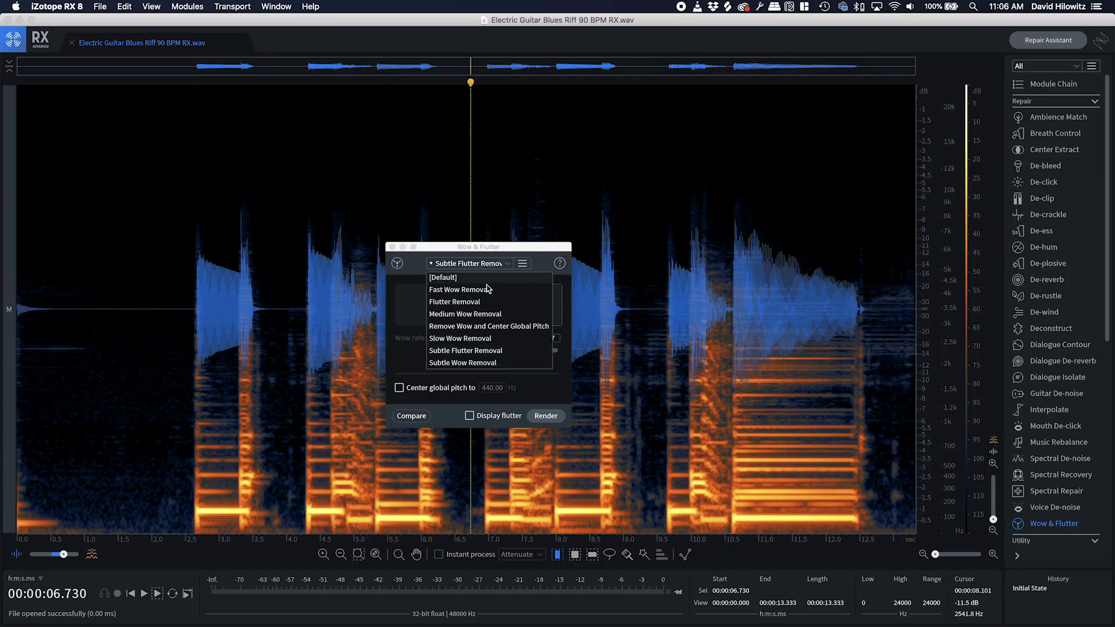
pyautogui.click(489, 363)
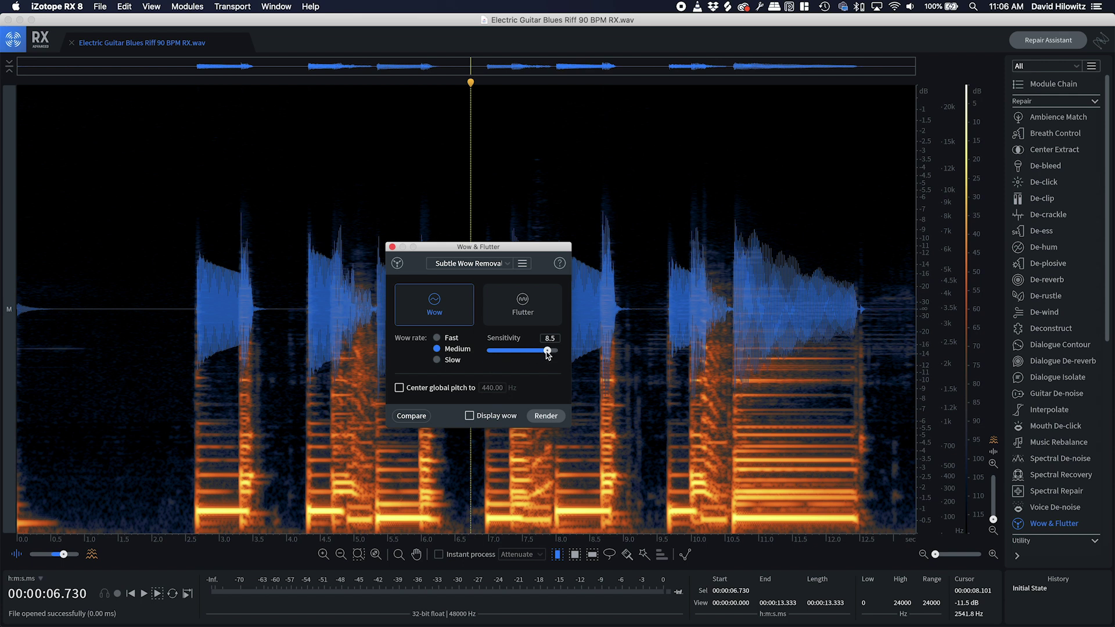
pyautogui.moveTo(547, 353)
pyautogui.mouseDown()
pyautogui.moveTo(501, 354)
pyautogui.moveTo(534, 356)
pyautogui.mouseUp()
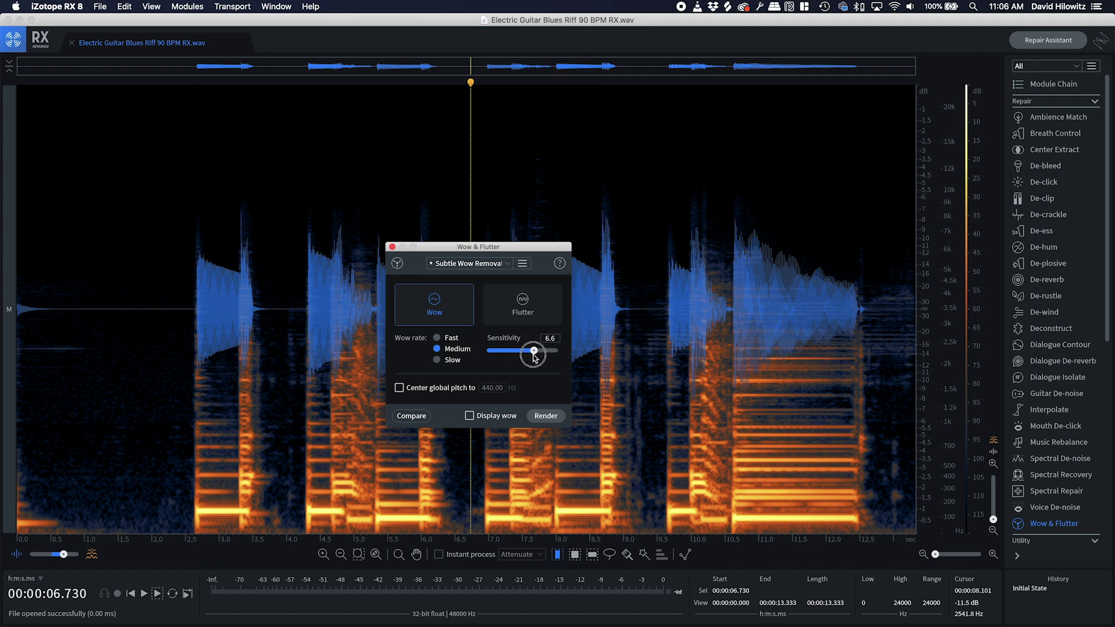